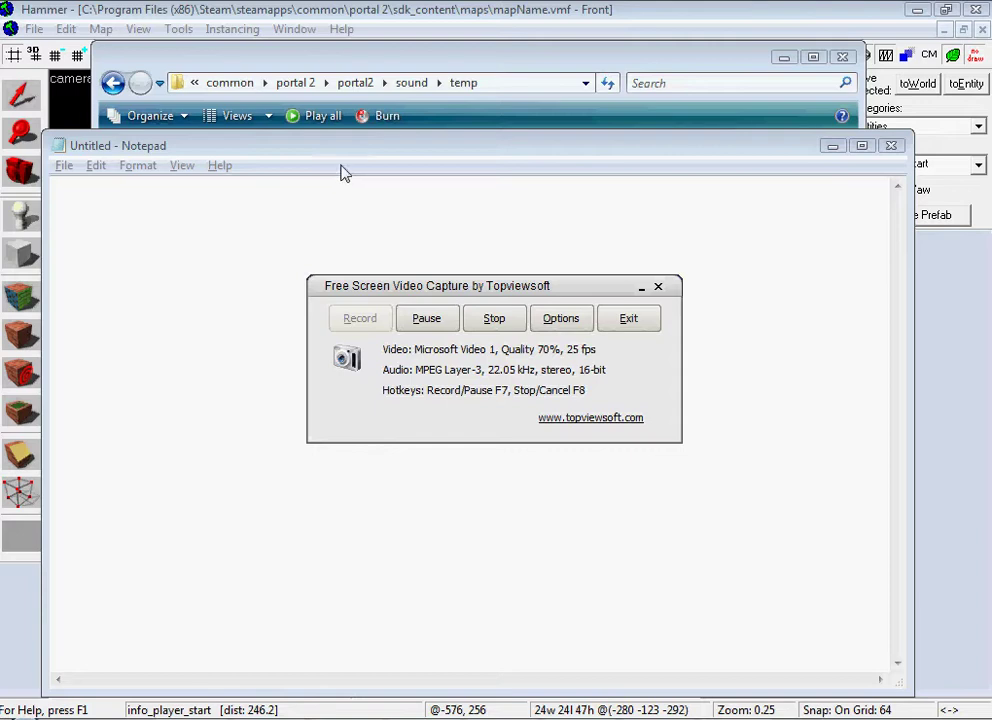
{"action": "key", "text": "alt+Tab"}
{"action": "left_click", "coordinate": [390, 212]}
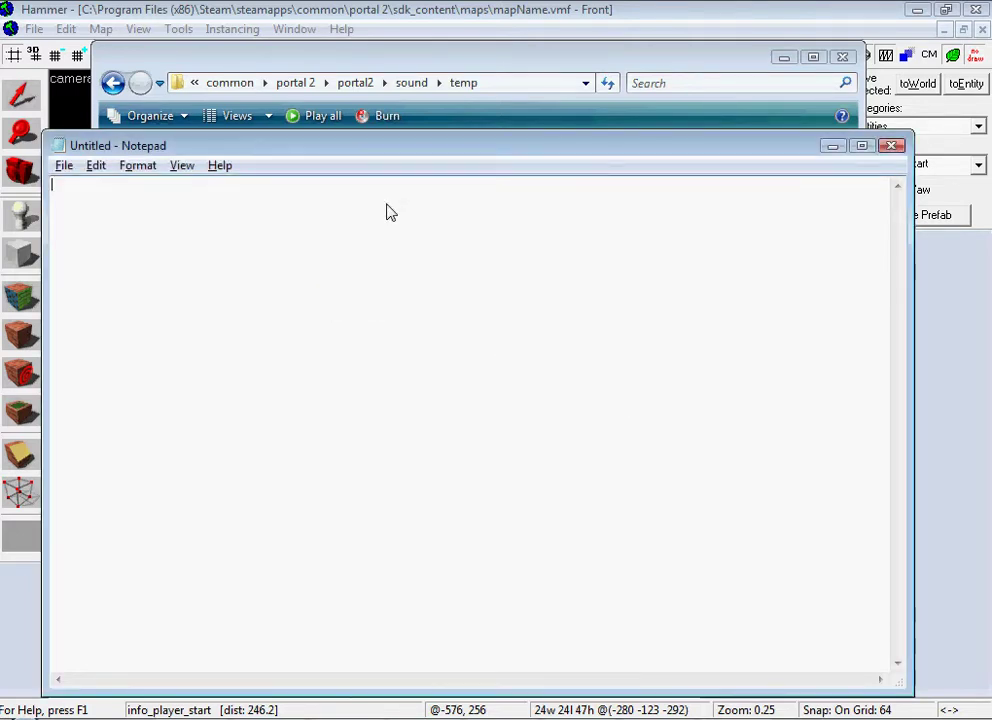
{"action": "left_click", "coordinate": [422, 62]}
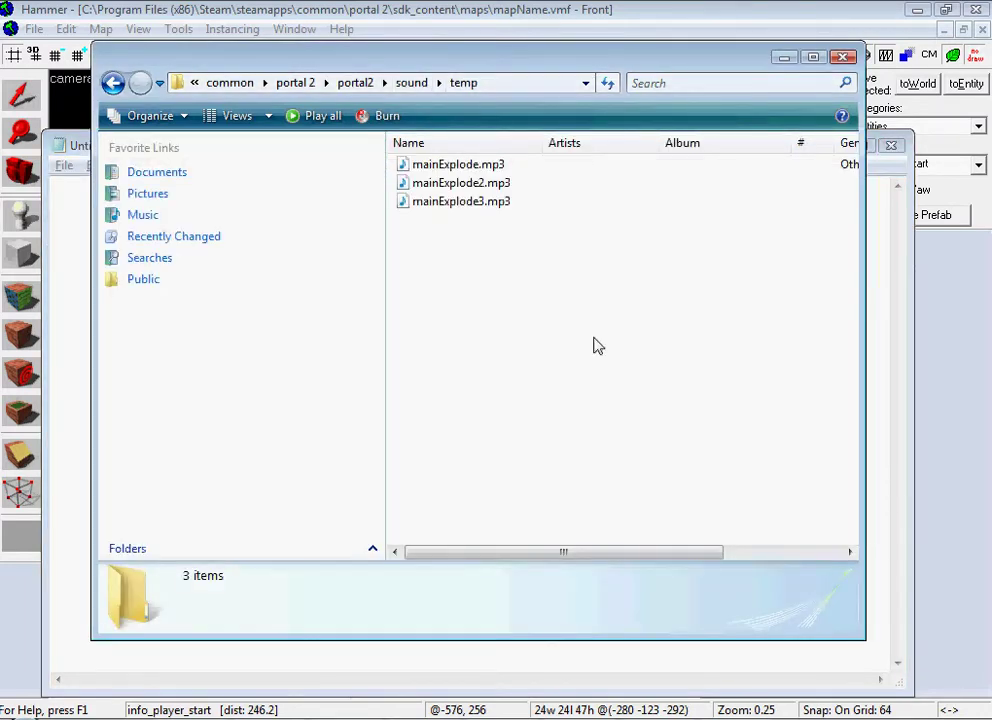
Step: Read through the forum post on including and packing files into a bsp in Opera
{"action": "left_click", "coordinate": [343, 712]}
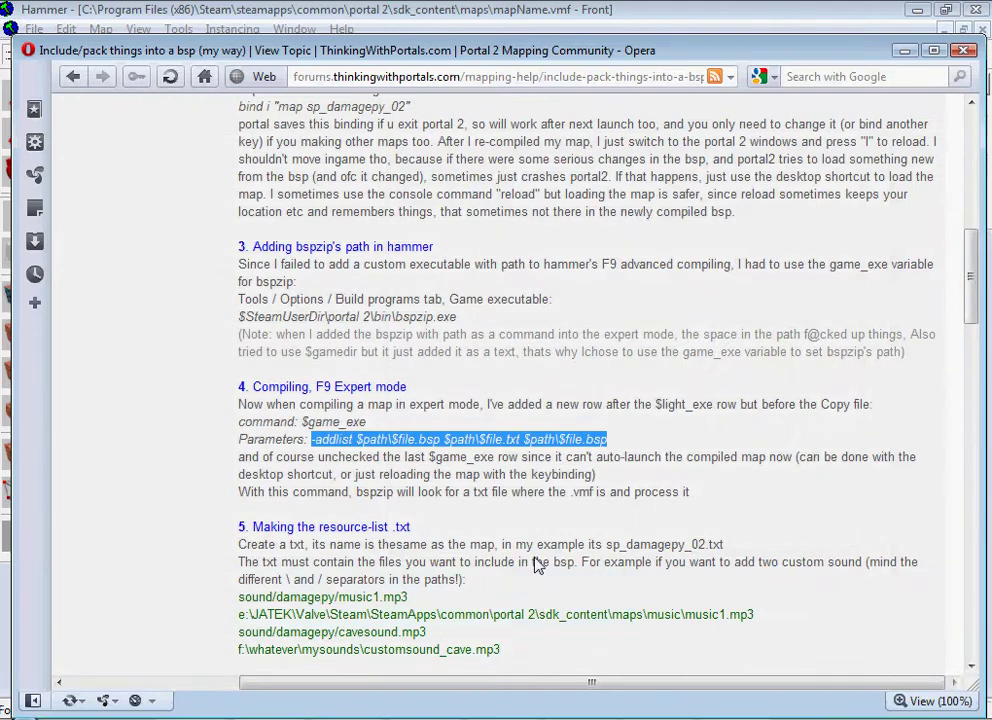
{"action": "left_click", "coordinate": [432, 503]}
{"action": "scroll", "coordinate": [432, 503], "scroll_direction": "down", "scroll_amount": 10}
{"action": "scroll", "coordinate": [344, 385], "scroll_direction": "up", "scroll_amount": 4}
{"action": "left_click_drag", "start_coordinate": [426, 270], "coordinate": [463, 277]}
{"action": "left_click", "coordinate": [470, 280]}
{"action": "left_click_drag", "start_coordinate": [344, 270], "coordinate": [365, 280]}
{"action": "scroll", "coordinate": [414, 288], "scroll_direction": "up", "scroll_amount": 10}
{"action": "scroll", "coordinate": [420, 283], "scroll_direction": "down", "scroll_amount": 2}
{"action": "scroll", "coordinate": [430, 287], "scroll_direction": "up", "scroll_amount": 4}
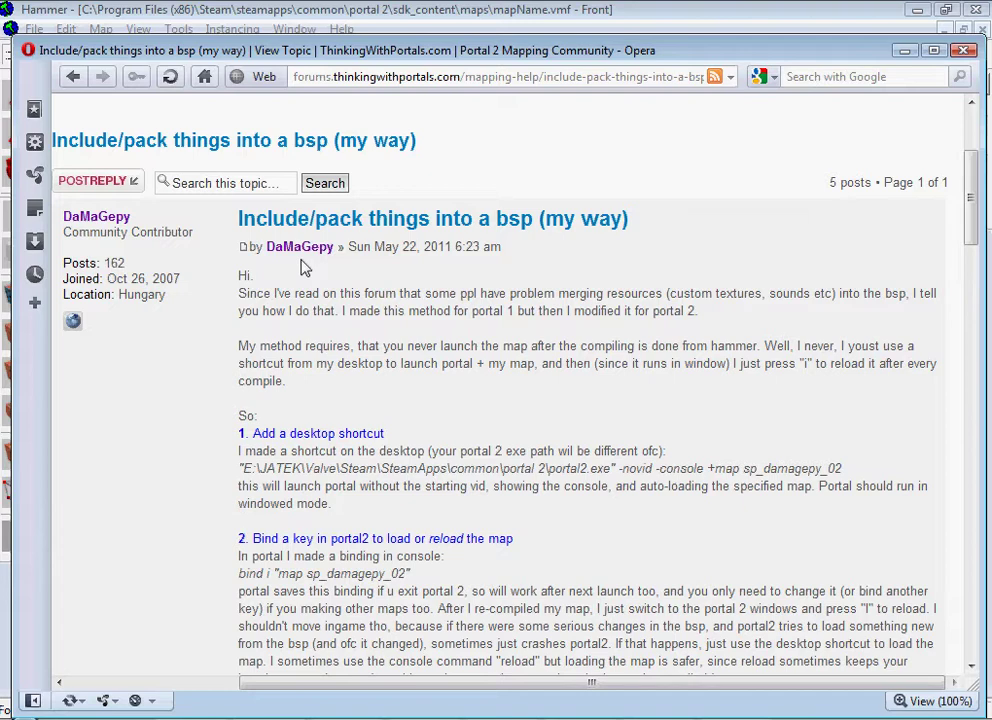
{"action": "scroll", "coordinate": [449, 294], "scroll_direction": "down", "scroll_amount": 1}
{"action": "scroll", "coordinate": [380, 262], "scroll_direction": "up", "scroll_amount": 1}
Step: Browse in Explorer to the temp folder under portal 2\portal2\sound and look over the custom mp3 files
{"action": "left_click", "coordinate": [497, 716]}
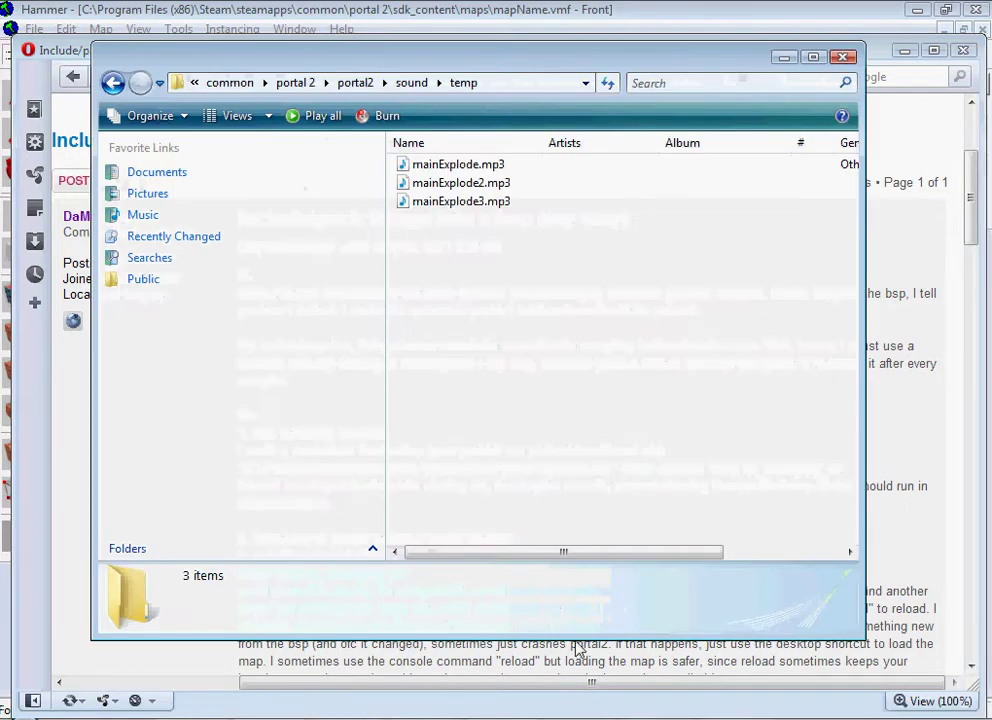
{"action": "left_click", "coordinate": [355, 84]}
{"action": "left_click", "coordinate": [428, 83]}
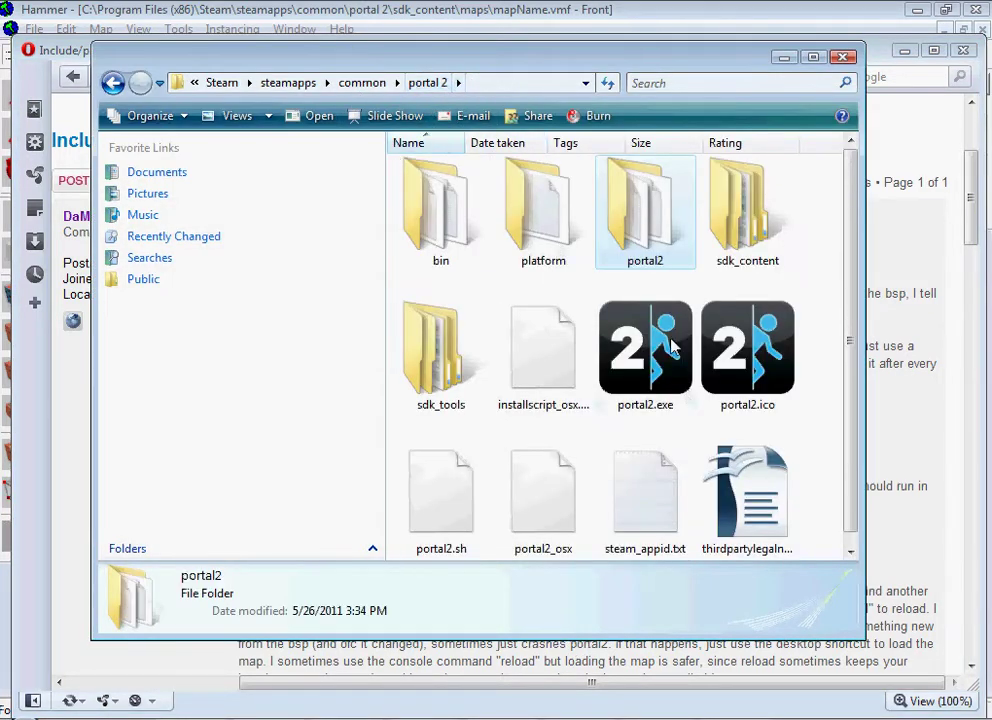
{"action": "double_click", "coordinate": [640, 222]}
{"action": "scroll", "coordinate": [693, 399], "scroll_direction": "down", "scroll_amount": 2}
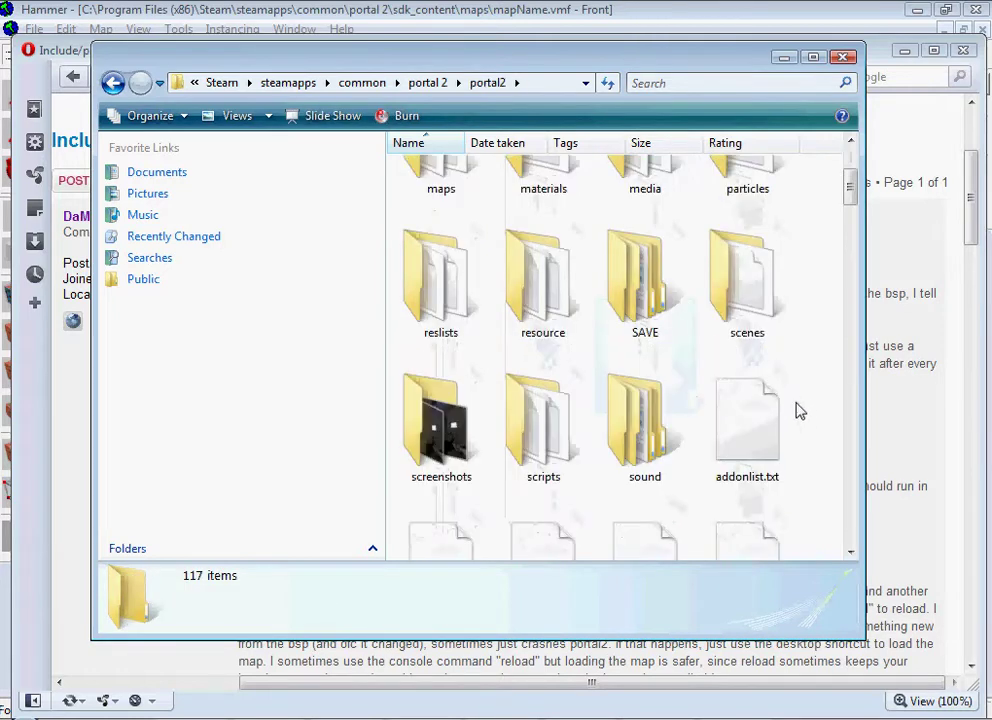
{"action": "double_click", "coordinate": [631, 434]}
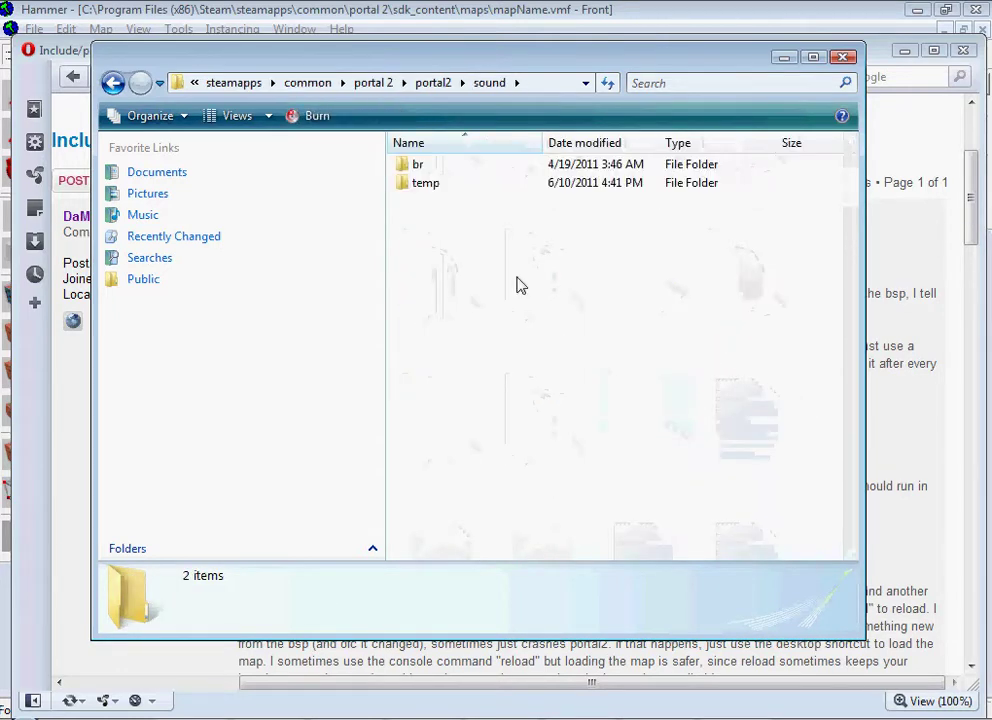
{"action": "double_click", "coordinate": [432, 186]}
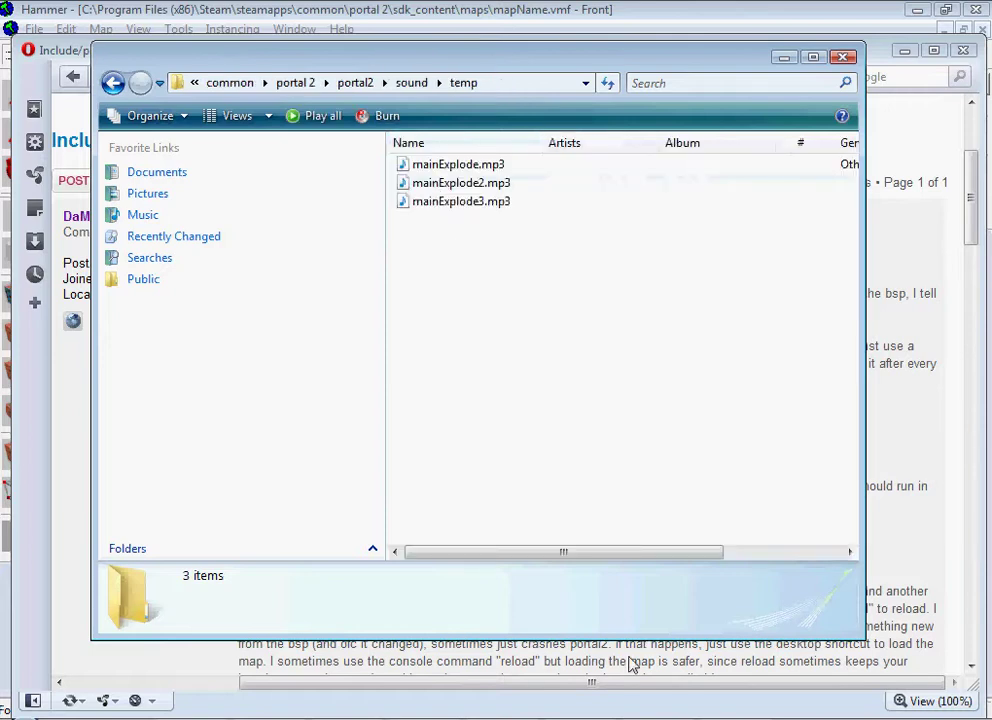
{"action": "left_click", "coordinate": [469, 183]}
{"action": "left_click", "coordinate": [469, 200]}
{"action": "left_click", "coordinate": [489, 323]}
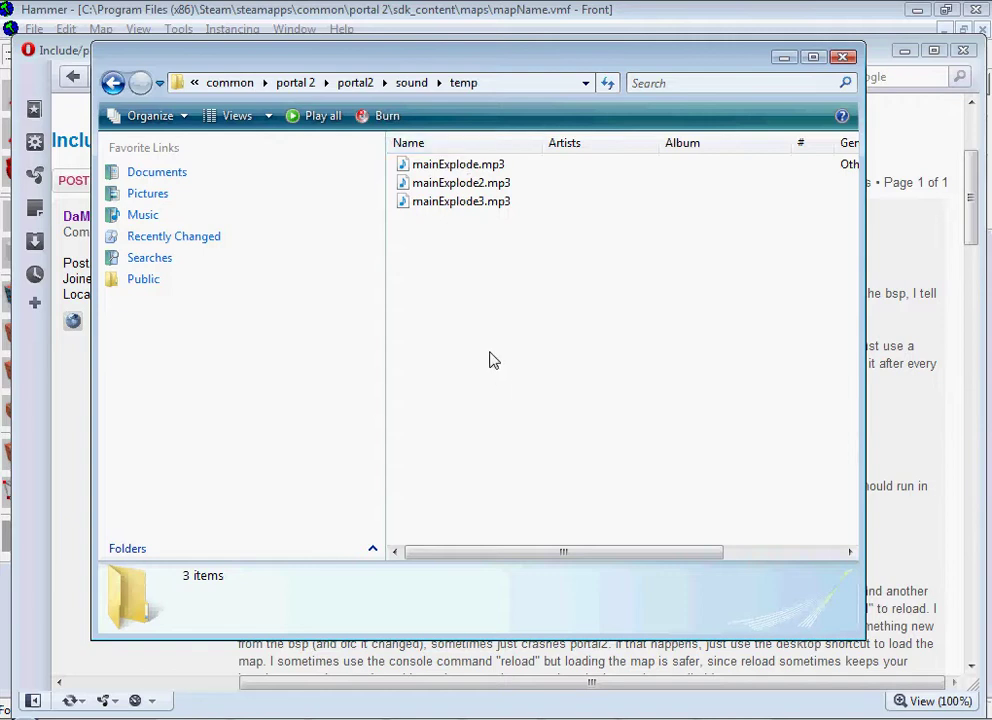
Step: Switch to Hammer and create a new empty map
{"action": "left_click", "coordinate": [308, 8]}
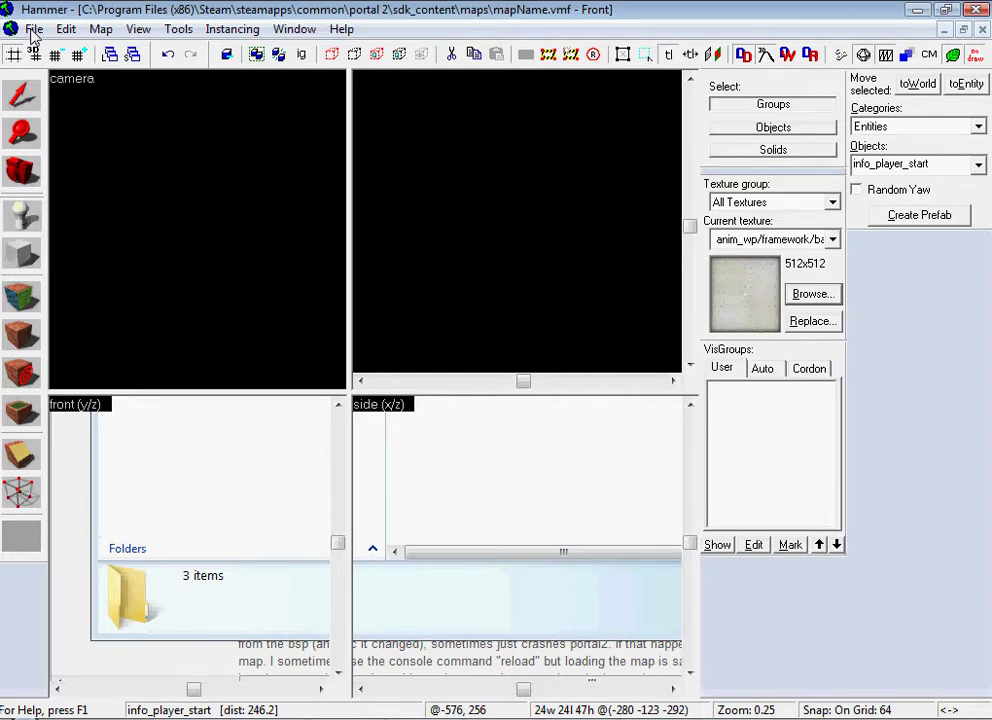
{"action": "left_click", "coordinate": [33, 29]}
{"action": "left_click", "coordinate": [44, 49]}
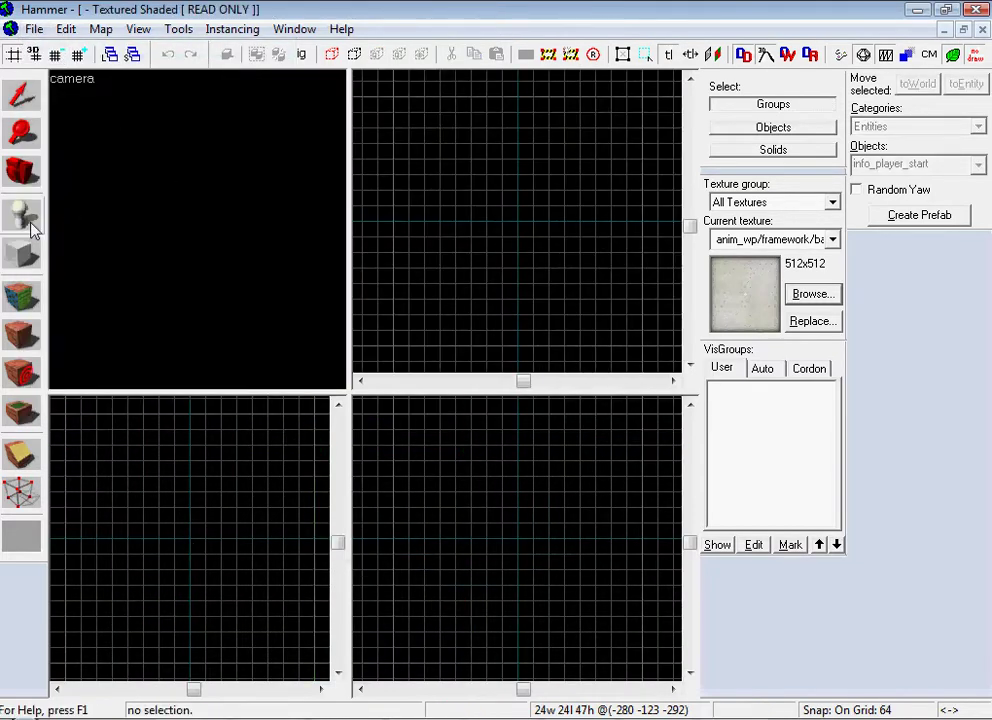
Step: Create a large block brush around the origin, extending its height in the side view
{"action": "left_click", "coordinate": [24, 253]}
{"action": "left_click_drag", "start_coordinate": [389, 110], "coordinate": [632, 322]}
{"action": "left_click_drag", "start_coordinate": [509, 521], "coordinate": [517, 594]}
{"action": "left_click_drag", "start_coordinate": [509, 505], "coordinate": [498, 434]}
{"action": "key", "text": "Return"}
Step: Turn the selected block into an enclosed room with Make Hollow
{"action": "left_click", "coordinate": [180, 30]}
{"action": "left_click", "coordinate": [200, 68]}
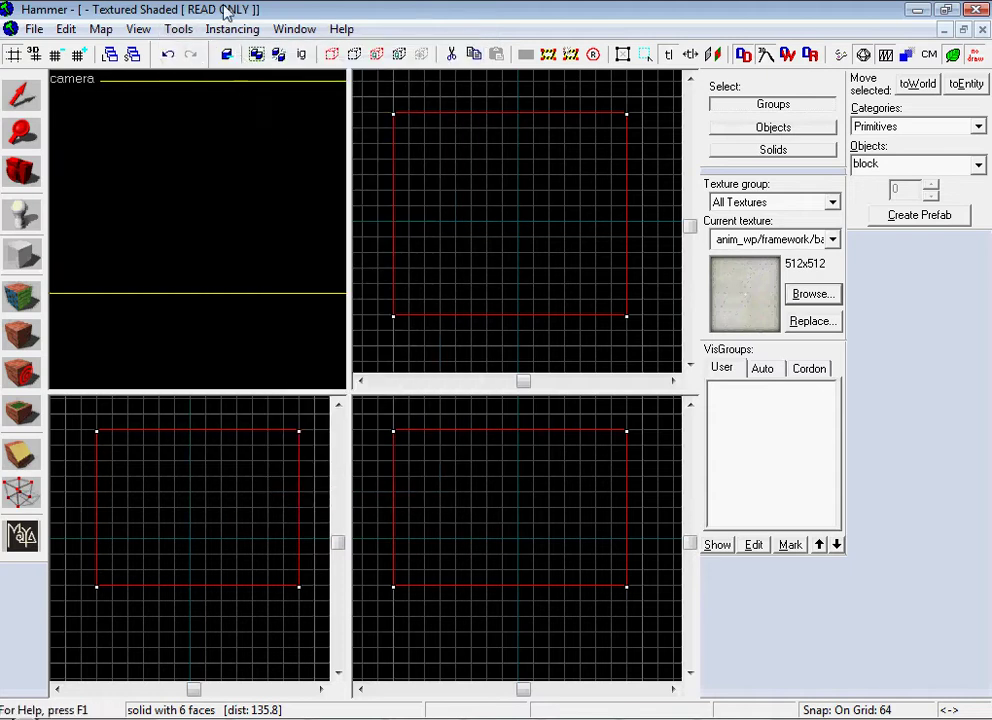
{"action": "left_click", "coordinate": [232, 29]}
{"action": "mouse_move", "coordinate": [178, 29]}
{"action": "left_click", "coordinate": [200, 73]}
{"action": "key", "text": "Return"}
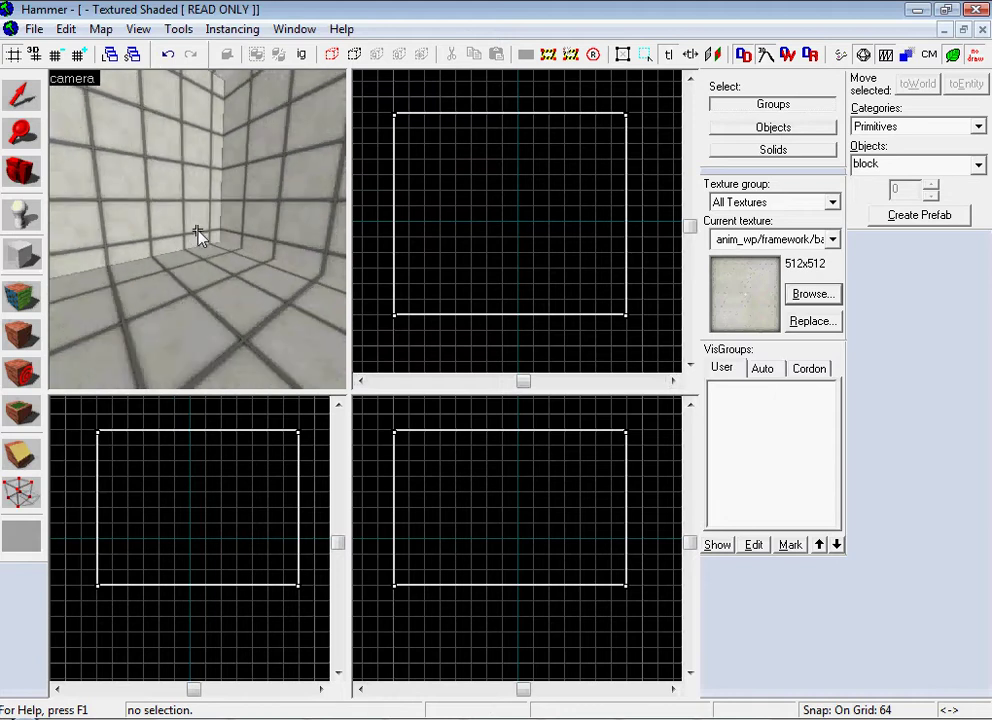
Step: Place three info_player_start entities on the room's floor in the camera view
{"action": "left_click", "coordinate": [22, 215]}
{"action": "left_click", "coordinate": [212, 290]}
{"action": "left_click_drag", "start_coordinate": [210, 295], "coordinate": [199, 235]}
{"action": "left_click", "coordinate": [170, 238]}
{"action": "left_click", "coordinate": [130, 235]}
Step: Change the class of one placed info_player_start entity to prop_button
{"action": "left_click", "coordinate": [22, 93]}
{"action": "double_click", "coordinate": [170, 250]}
{"action": "left_click", "coordinate": [692, 597]}
{"action": "double_click", "coordinate": [170, 200]}
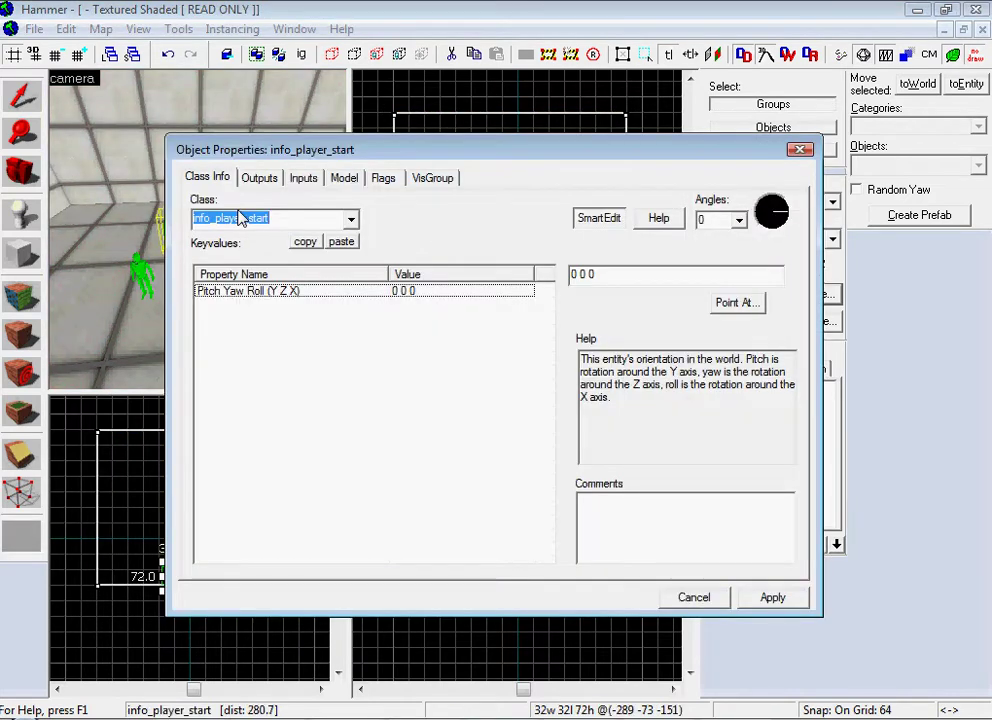
{"action": "type", "text": "button"}
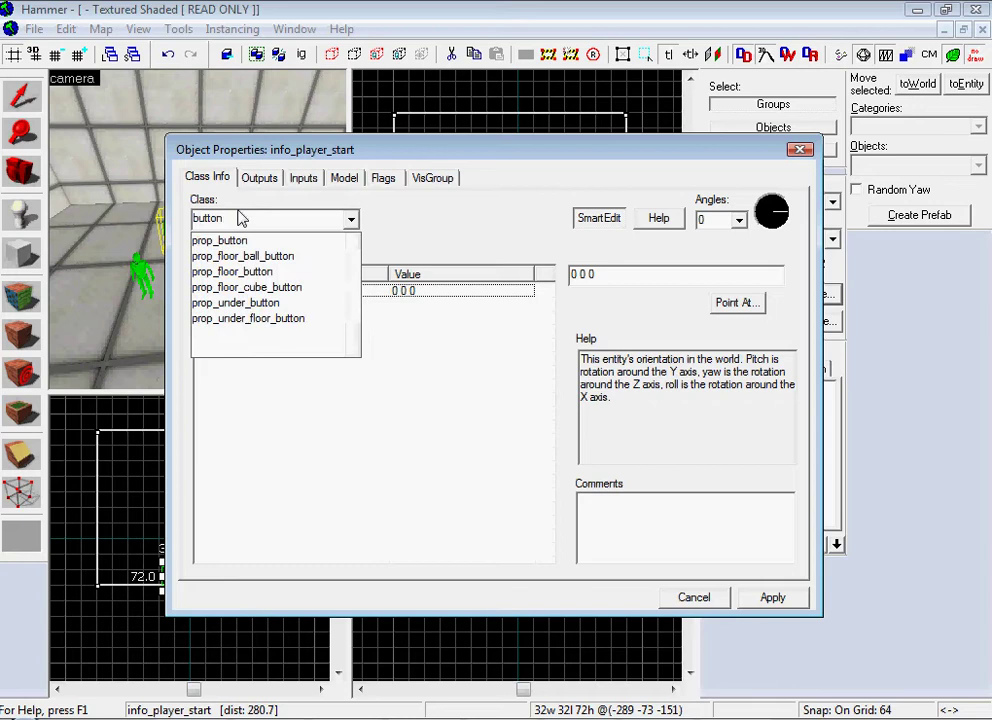
{"action": "left_click", "coordinate": [248, 243]}
{"action": "left_click", "coordinate": [746, 602]}
{"action": "key", "text": "Escape"}
Step: Change a second info_player_start entity to ambient_generic and name it sound
{"action": "left_click", "coordinate": [139, 281]}
{"action": "double_click", "coordinate": [141, 276]}
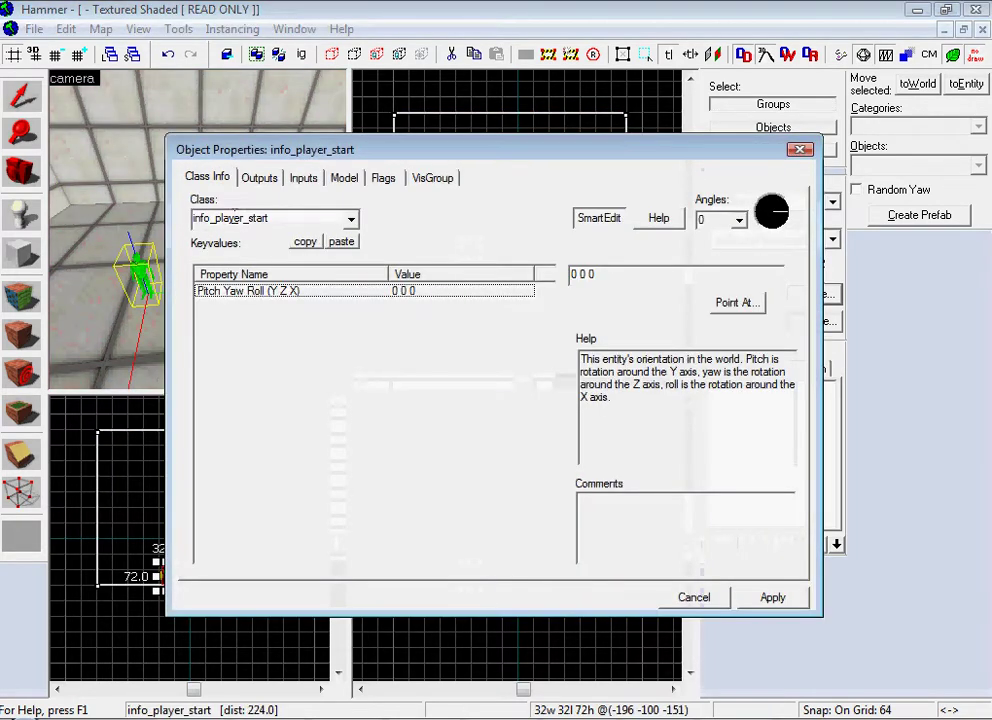
{"action": "type", "text": "amb"}
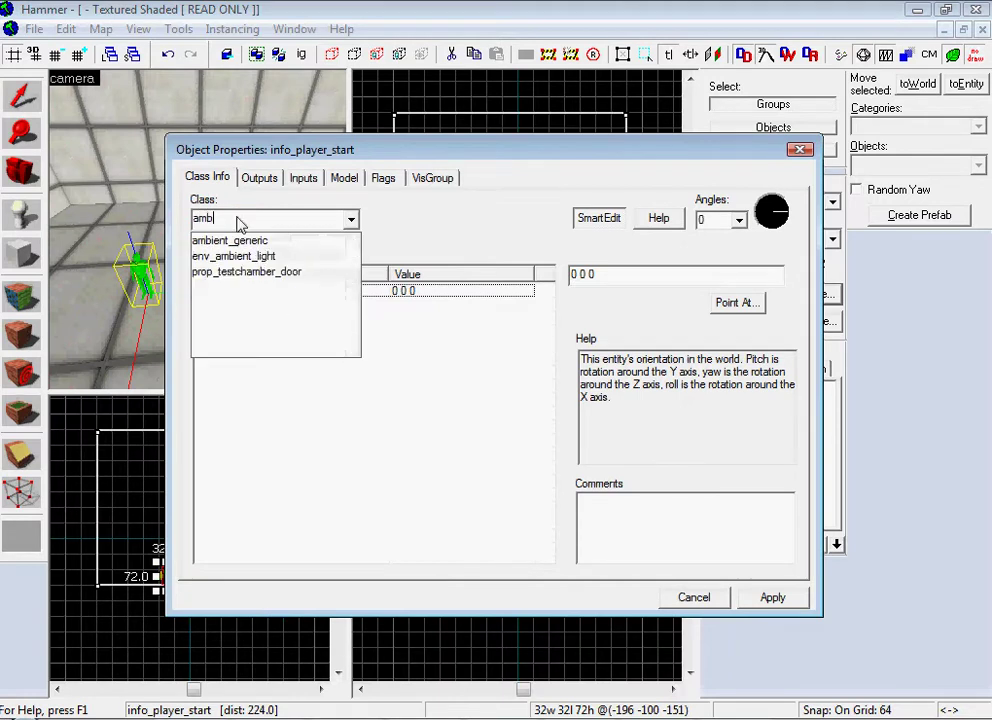
{"action": "left_click", "coordinate": [235, 240]}
{"action": "left_click", "coordinate": [773, 600]}
{"action": "left_click", "coordinate": [618, 276]}
{"action": "type", "text": "sound"}
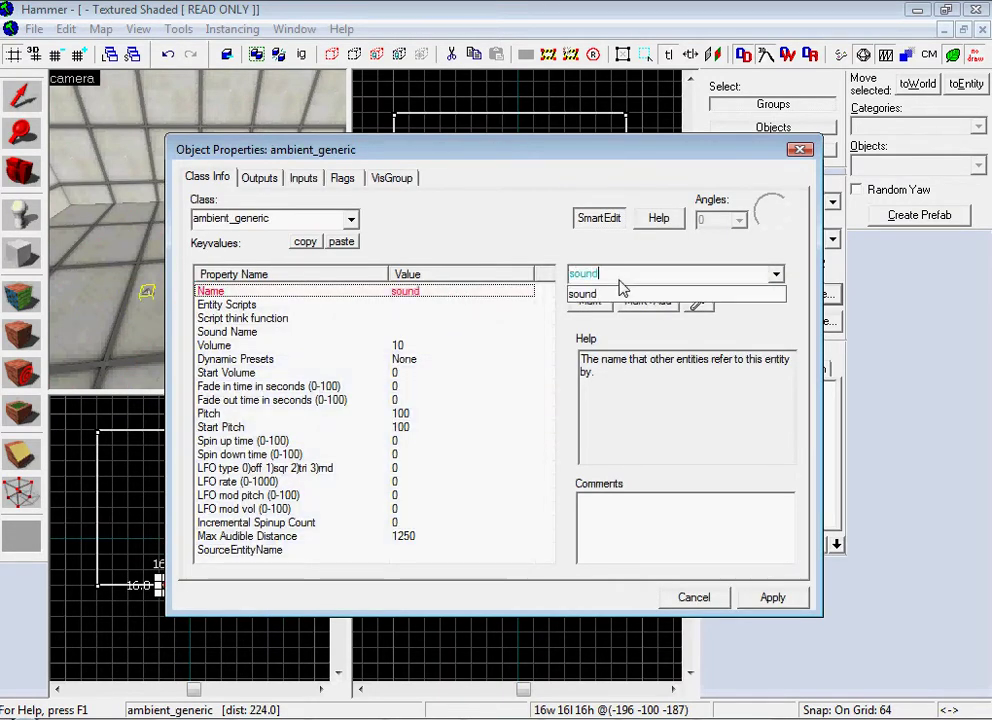
Step: Set the ambient_generic's Sound Name to temp\mainexplode2.mp3 from the raw sounds and apply the properties
{"action": "double_click", "coordinate": [430, 333]}
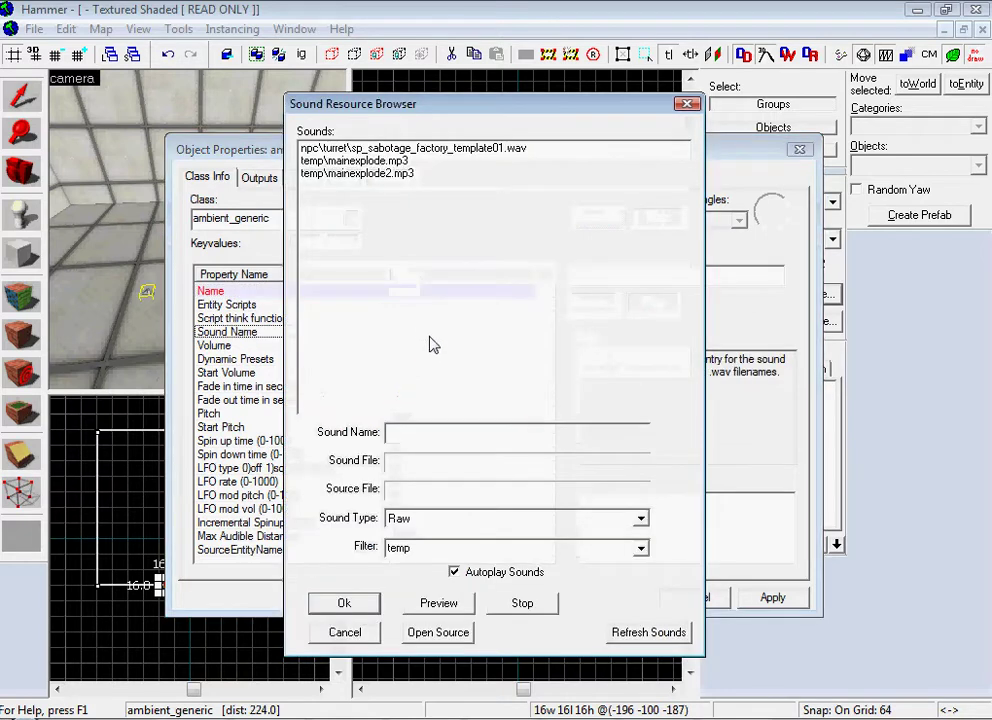
{"action": "left_click", "coordinate": [434, 520]}
{"action": "left_click", "coordinate": [418, 545]}
{"action": "key", "text": "Tab"}
{"action": "key", "text": "BackSpace"}
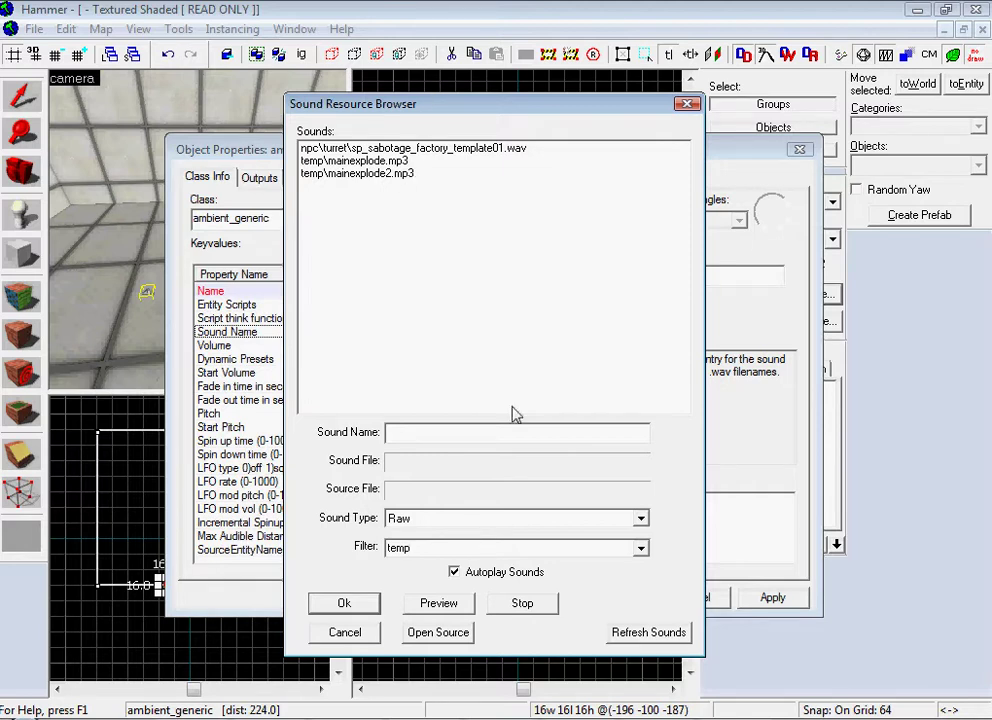
{"action": "key", "text": "alt+Tab"}
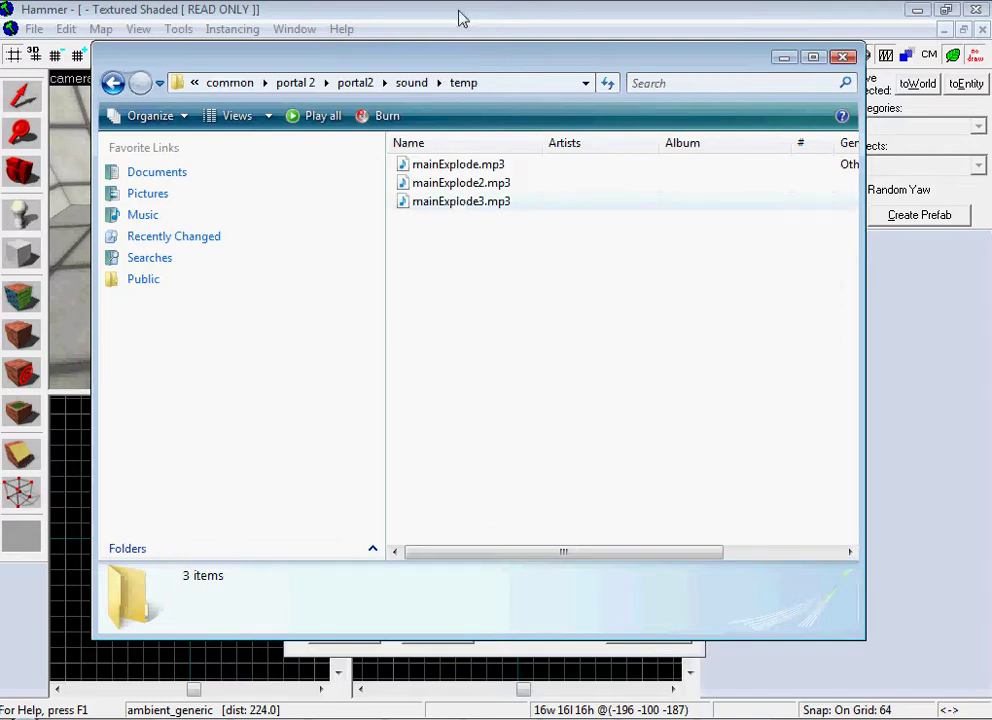
{"action": "left_click", "coordinate": [458, 18]}
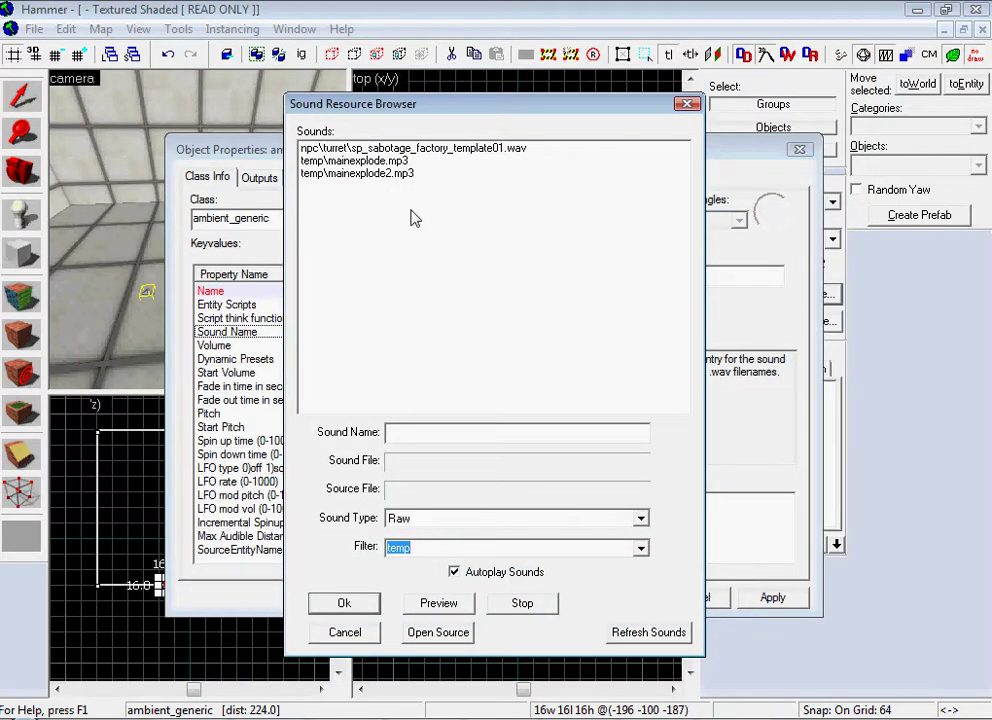
{"action": "double_click", "coordinate": [380, 174]}
{"action": "left_click", "coordinate": [772, 597]}
{"action": "left_click", "coordinate": [694, 597]}
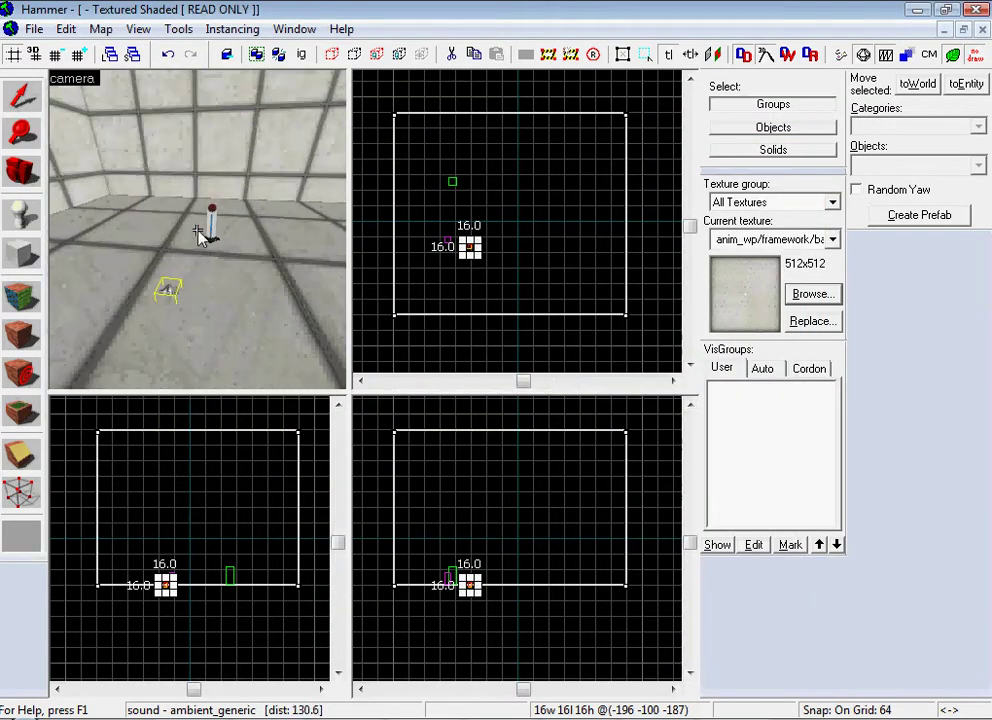
Step: Add an OnPressed output to the prop_button that targets sound with the PlaySound input, and apply it
{"action": "double_click", "coordinate": [158, 320]}
{"action": "left_click", "coordinate": [258, 177]}
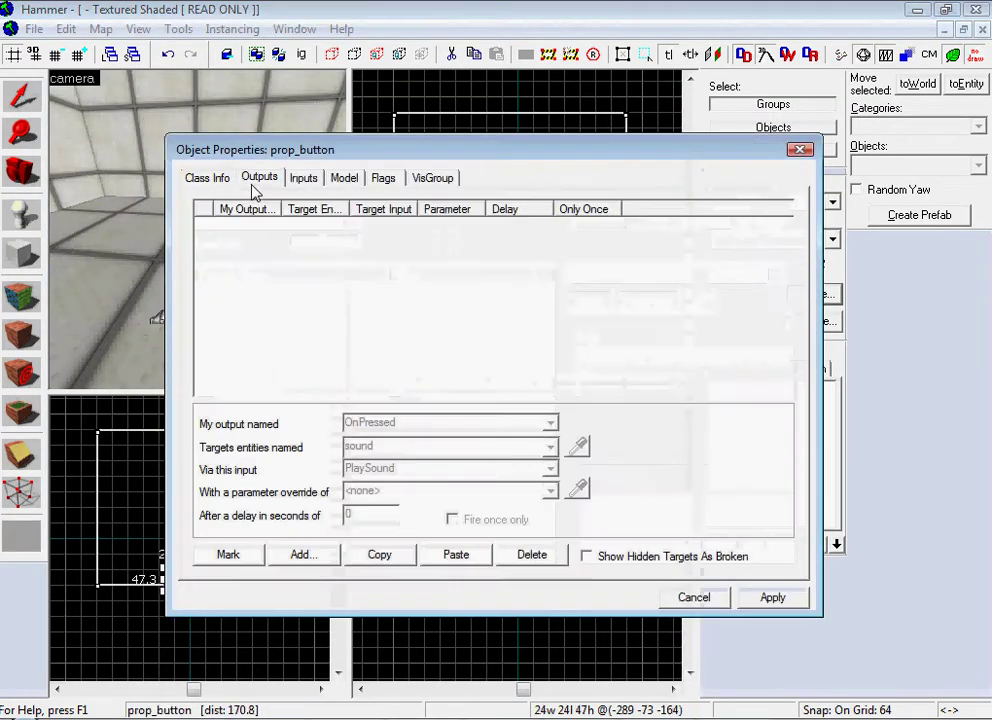
{"action": "left_click", "coordinate": [303, 554]}
{"action": "left_click", "coordinate": [455, 423]}
{"action": "left_click", "coordinate": [470, 466]}
{"action": "left_click", "coordinate": [550, 423]}
{"action": "left_click", "coordinate": [535, 443]}
{"action": "left_click", "coordinate": [550, 423]}
{"action": "left_click", "coordinate": [531, 454]}
{"action": "left_click", "coordinate": [550, 448]}
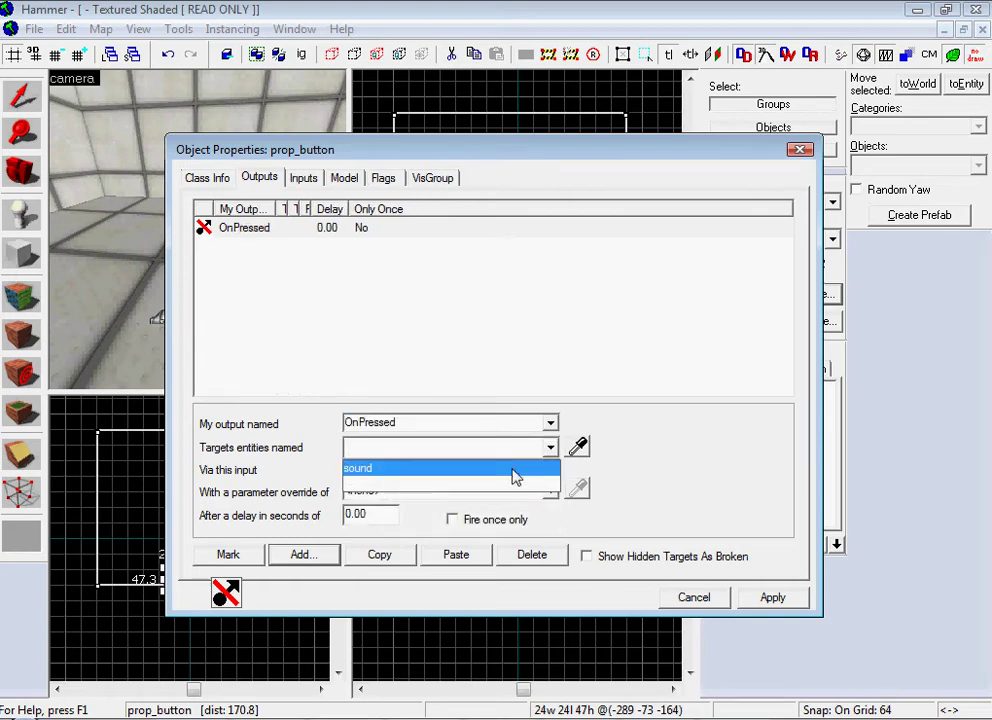
{"action": "left_click", "coordinate": [514, 470]}
{"action": "left_click", "coordinate": [467, 470]}
{"action": "type", "text": "PlaySound"}
{"action": "left_click", "coordinate": [780, 598]}
{"action": "left_click", "coordinate": [718, 598]}
Step: Edit the flags of the ambient_generic entity named sound and apply them
{"action": "double_click", "coordinate": [155, 320]}
{"action": "left_click", "coordinate": [303, 177]}
{"action": "left_click", "coordinate": [349, 181]}
{"action": "left_click", "coordinate": [240, 208]}
{"action": "left_click", "coordinate": [200, 208]}
{"action": "left_click", "coordinate": [768, 600]}
{"action": "left_click", "coordinate": [720, 601]}
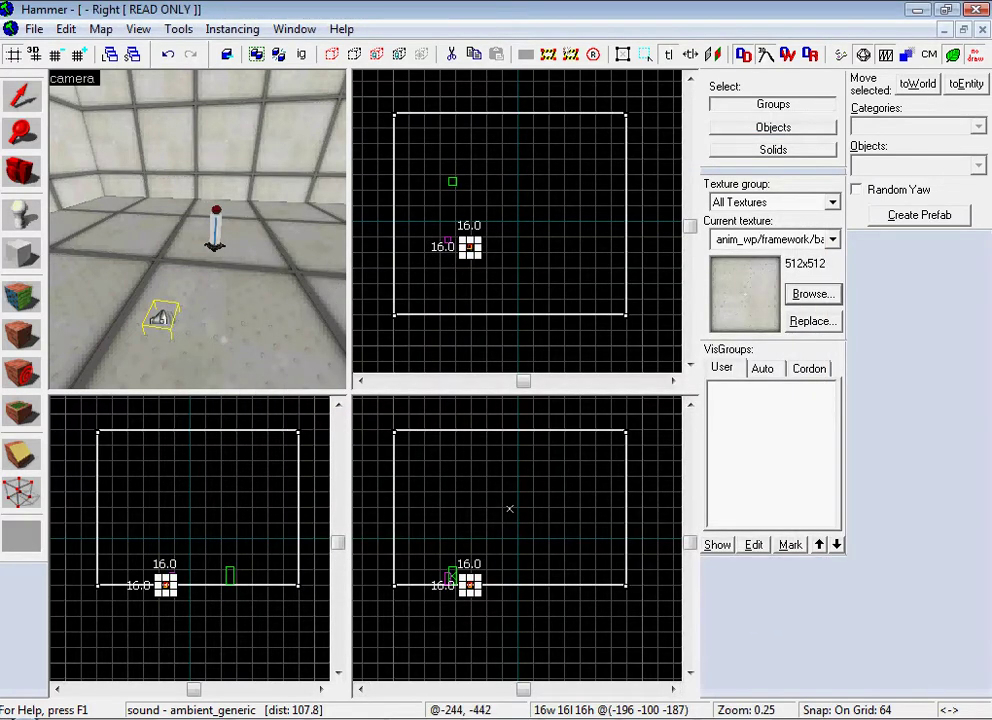
{"action": "key", "text": "alt+Tab"}
{"action": "left_click", "coordinate": [470, 203]}
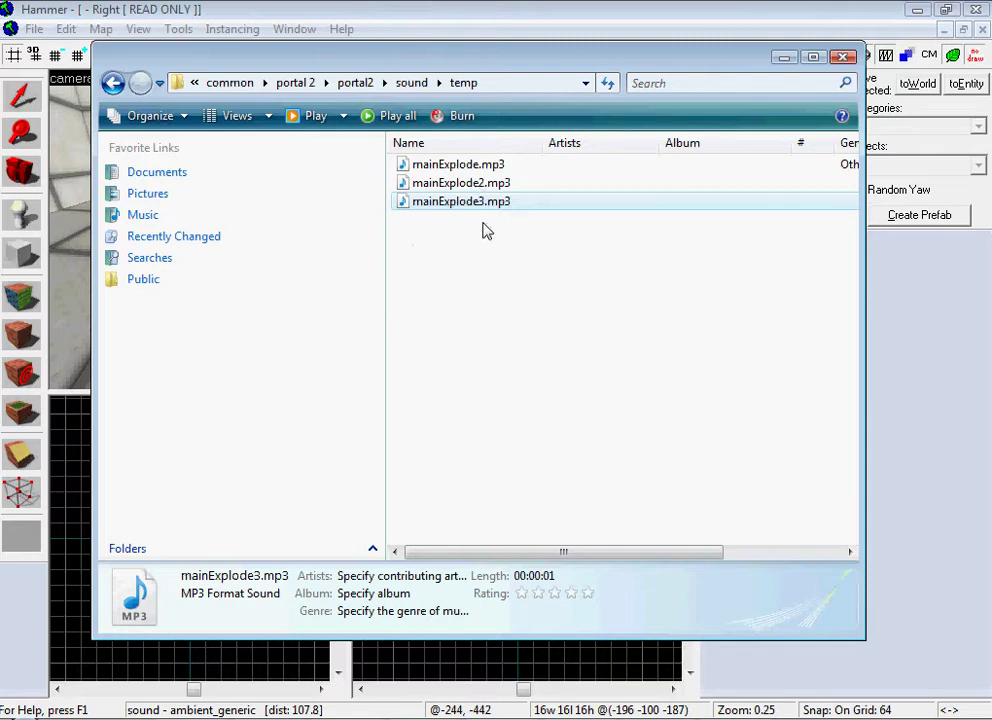
{"action": "left_click", "coordinate": [245, 6]}
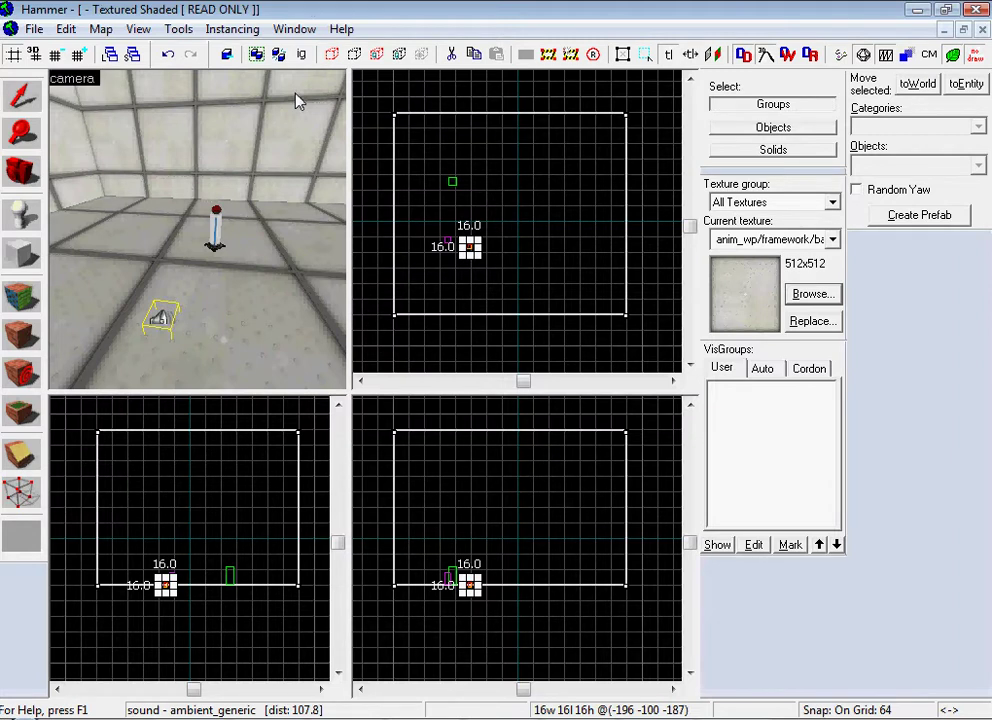
{"action": "key", "text": "Up"}
{"action": "key", "text": "Down"}
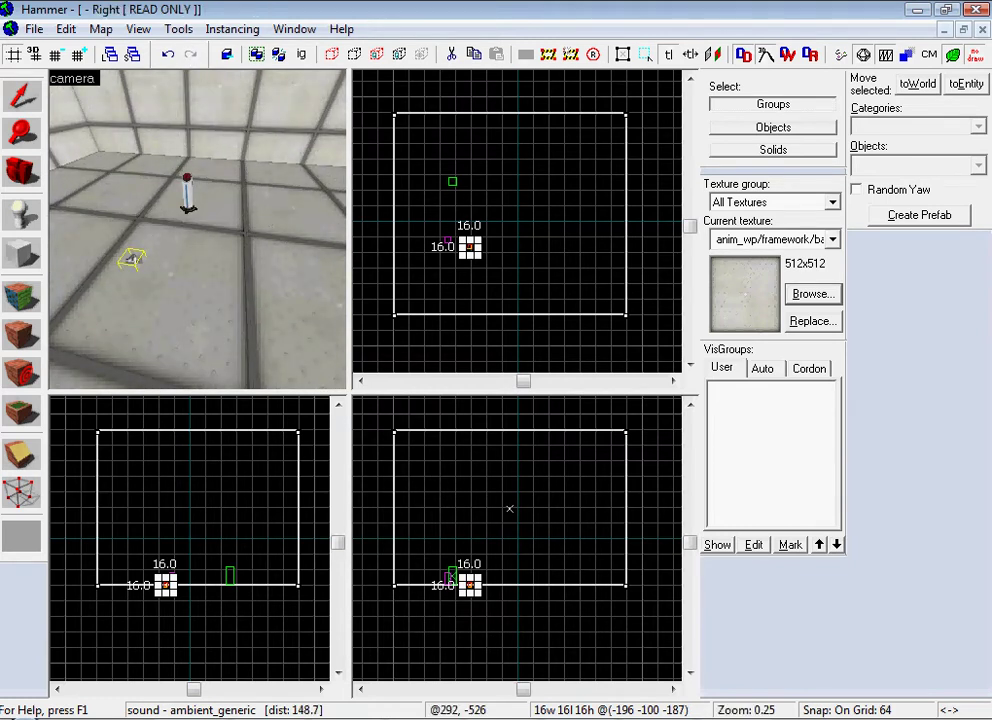
Step: Check that the Build Programs options use $SteamUserDir\portal 2\bin\bspzip.exe as the game executable, and accept the settings
{"action": "left_click", "coordinate": [178, 29]}
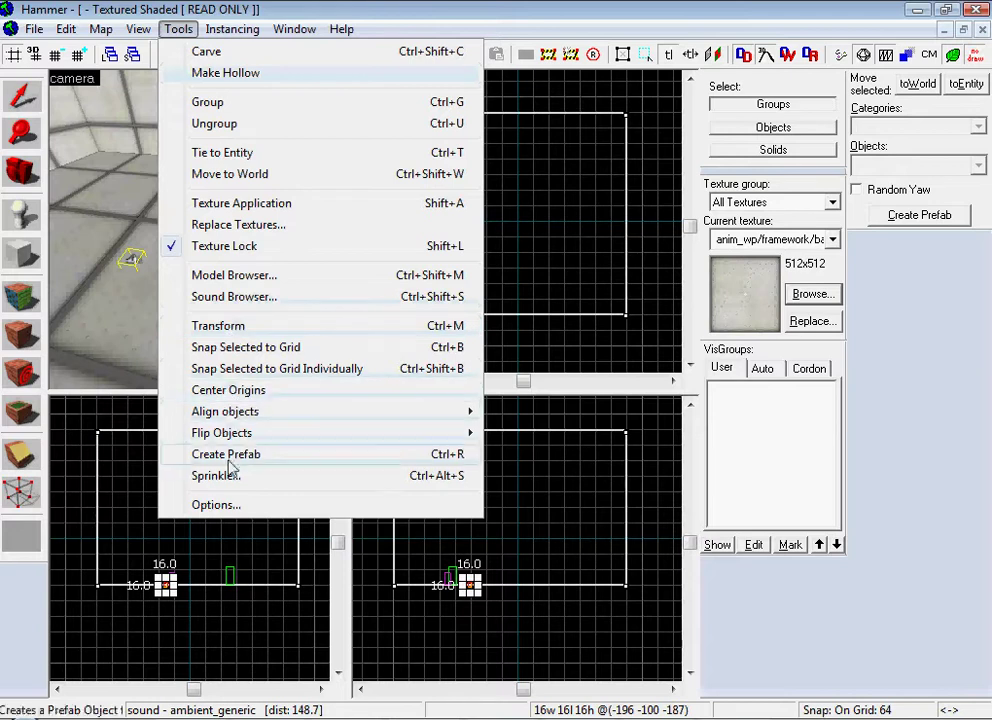
{"action": "left_click", "coordinate": [232, 506]}
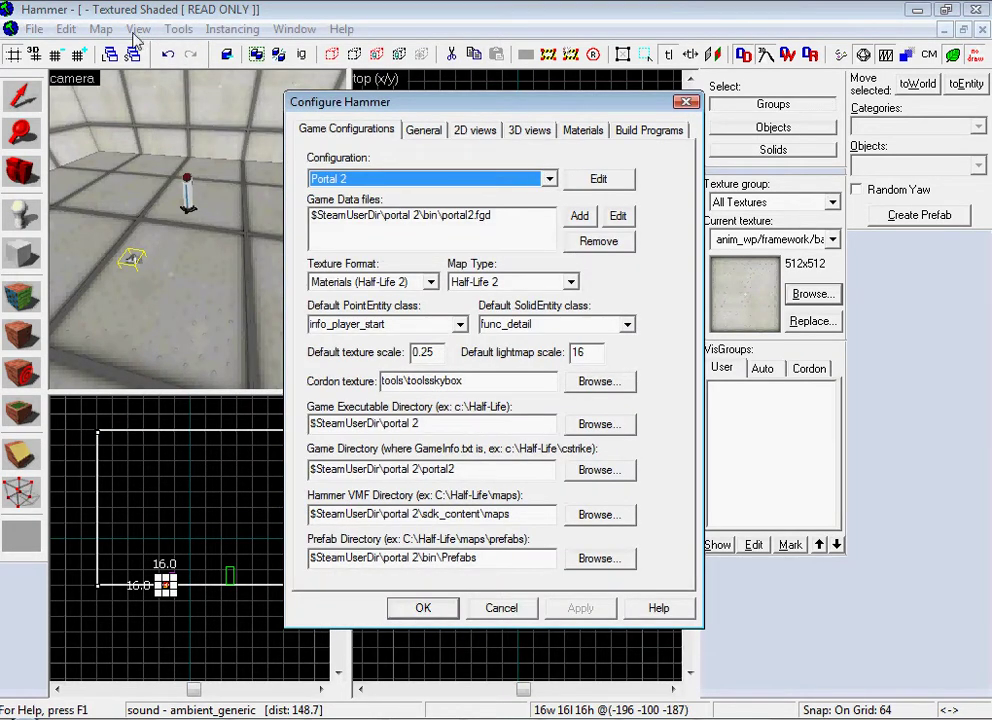
{"action": "left_click", "coordinate": [515, 610]}
{"action": "left_click", "coordinate": [190, 29]}
{"action": "left_click", "coordinate": [230, 505]}
{"action": "left_click", "coordinate": [637, 132]}
{"action": "left_click_drag", "start_coordinate": [505, 257], "coordinate": [310, 254]}
{"action": "left_click", "coordinate": [513, 256]}
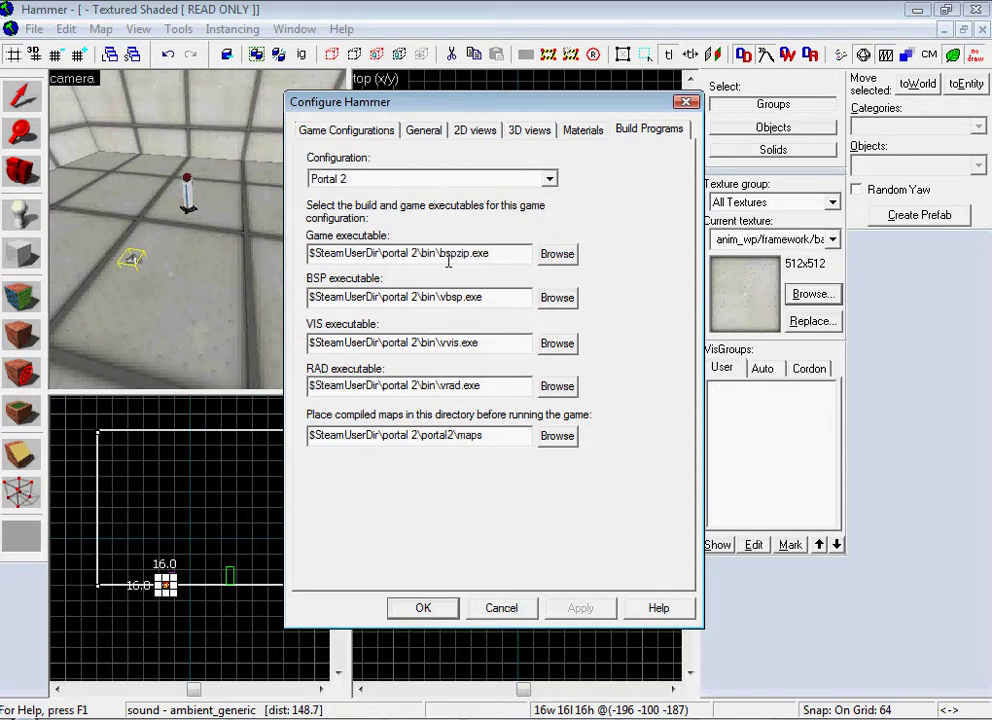
{"action": "left_click_drag", "start_coordinate": [440, 256], "coordinate": [495, 256]}
{"action": "left_click", "coordinate": [500, 254]}
{"action": "left_click", "coordinate": [428, 612]}
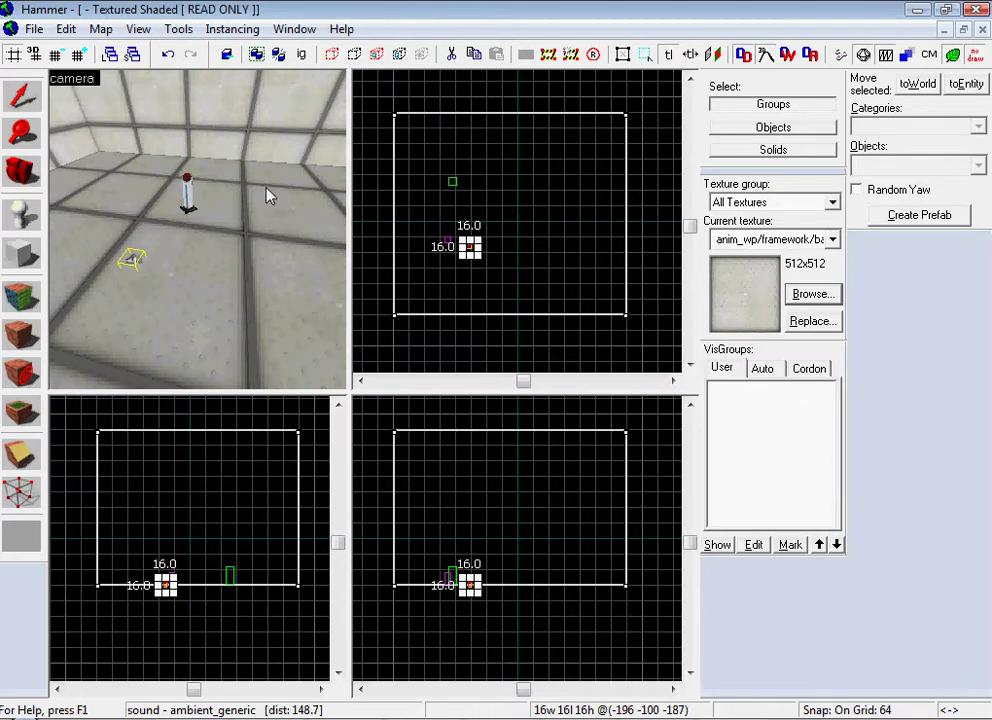
Step: Save the map under the file name nameFace
{"action": "key", "text": "ctrl+s"}
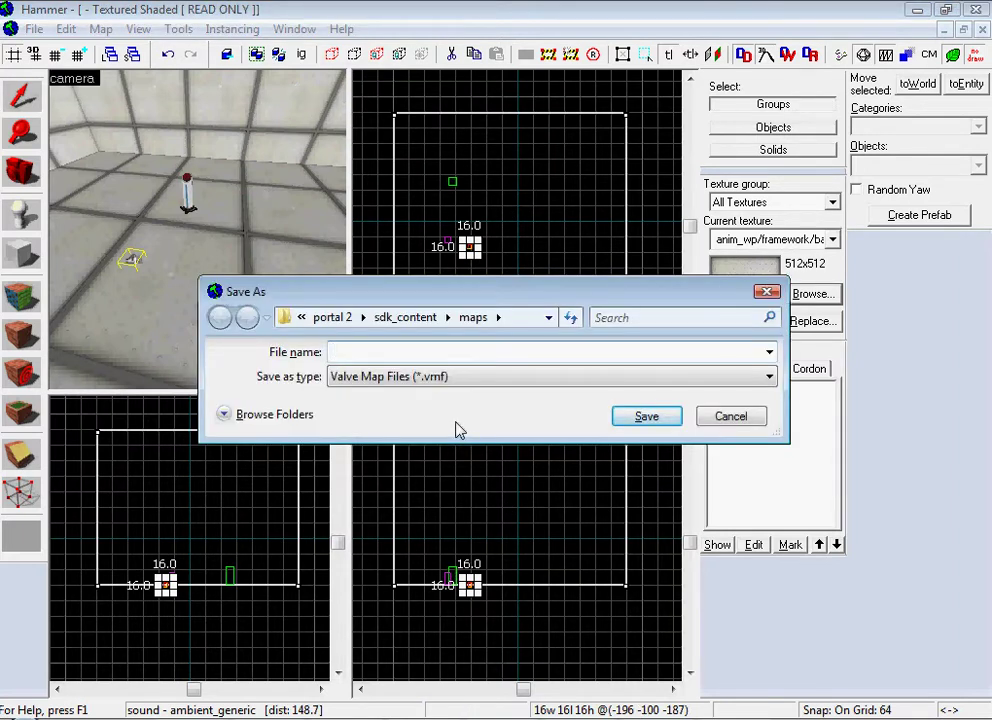
{"action": "type", "text": "nameFa"}
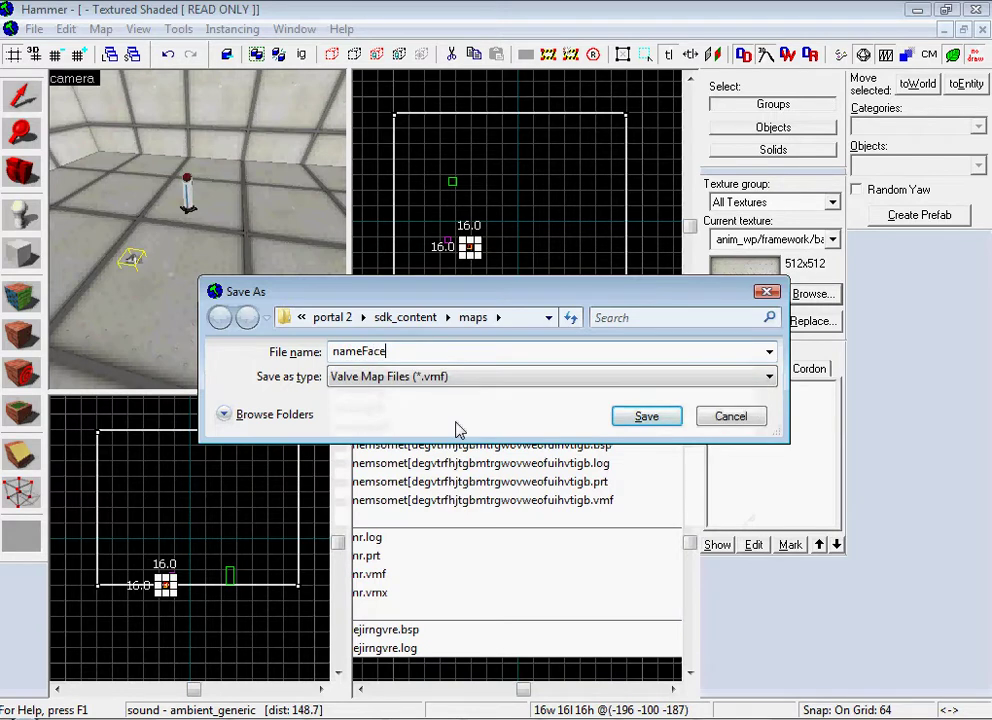
{"action": "type", "text": "ce"}
{"action": "left_click", "coordinate": [645, 415]}
Step: Remove the existing $game_exe -addlist command from the expert compile list and keep the $game_exe -dev command disabled
{"action": "key", "text": "F9"}
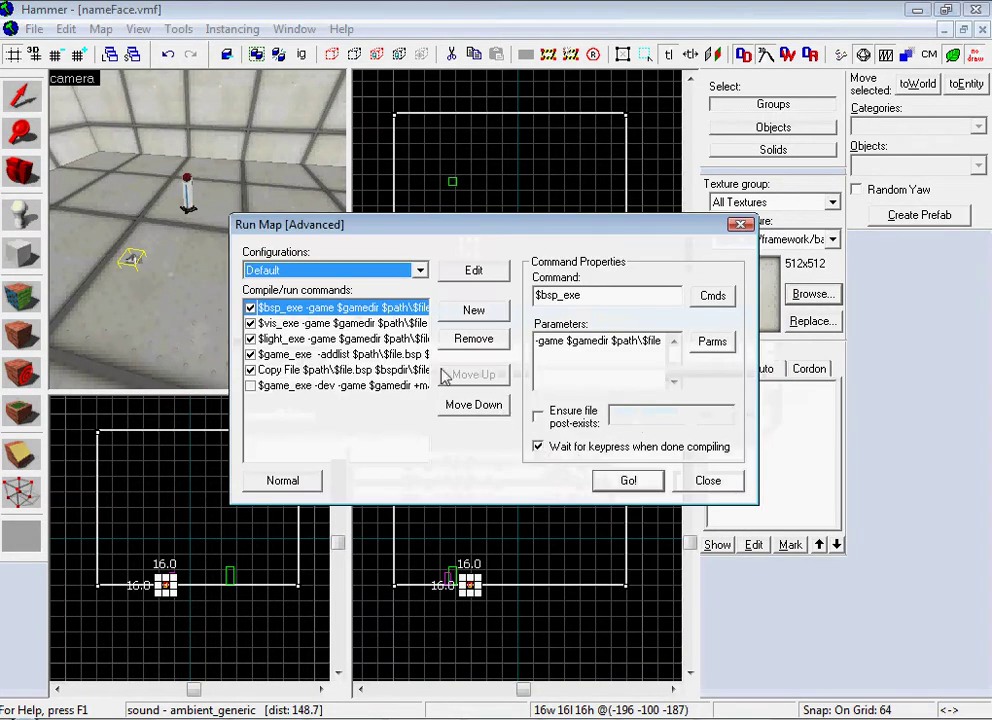
{"action": "left_click", "coordinate": [282, 479]}
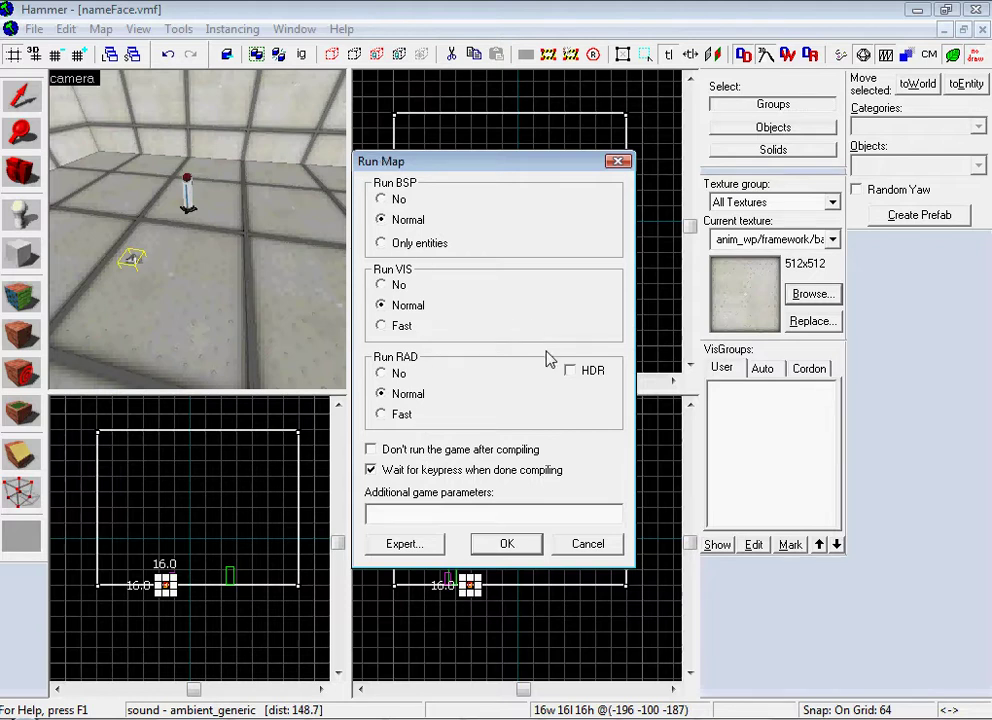
{"action": "left_click", "coordinate": [405, 545]}
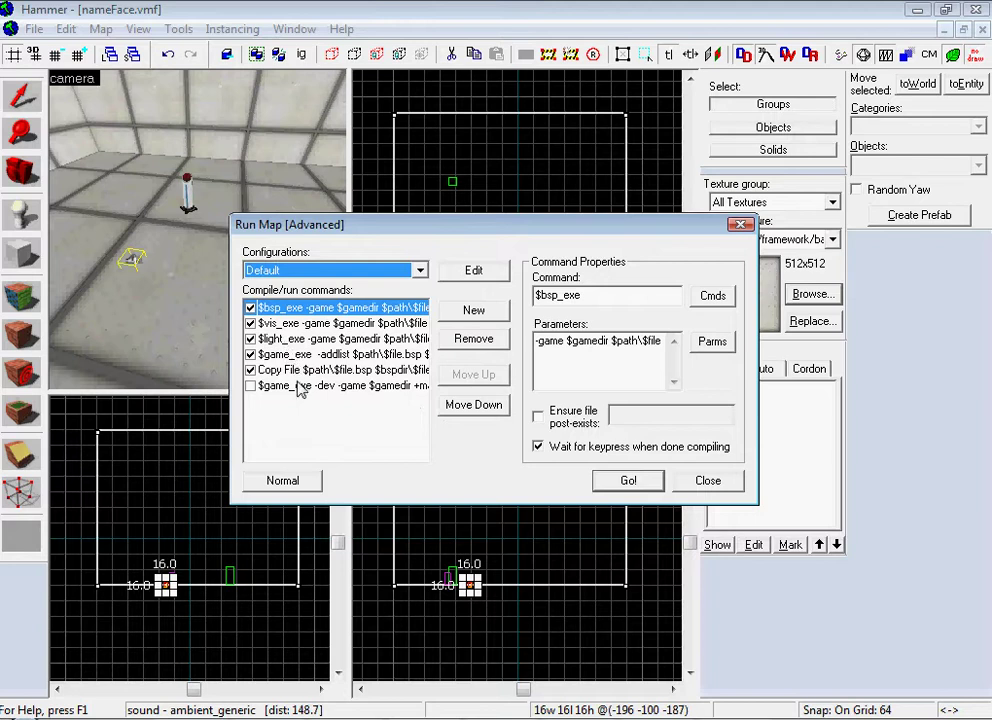
{"action": "left_click", "coordinate": [251, 354]}
{"action": "left_click", "coordinate": [251, 386]}
{"action": "left_click", "coordinate": [300, 354]}
{"action": "left_click", "coordinate": [473, 338]}
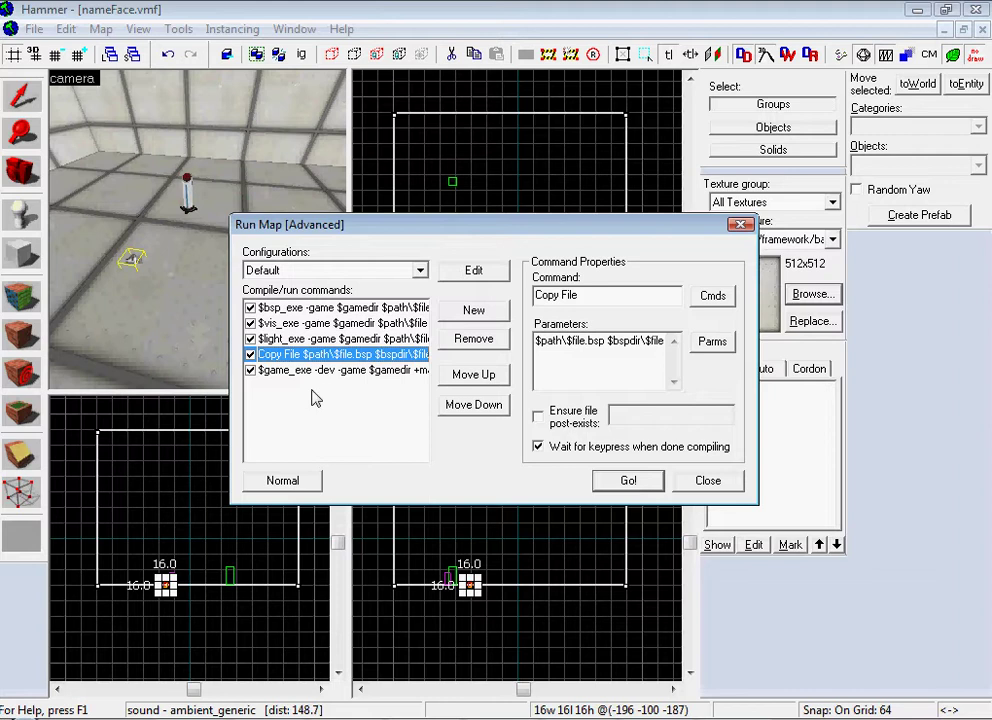
{"action": "left_click", "coordinate": [251, 370]}
Step: Add a new compile command between the $light_exe and Copy File rows, with $game_exe as its command
{"action": "left_click", "coordinate": [474, 312]}
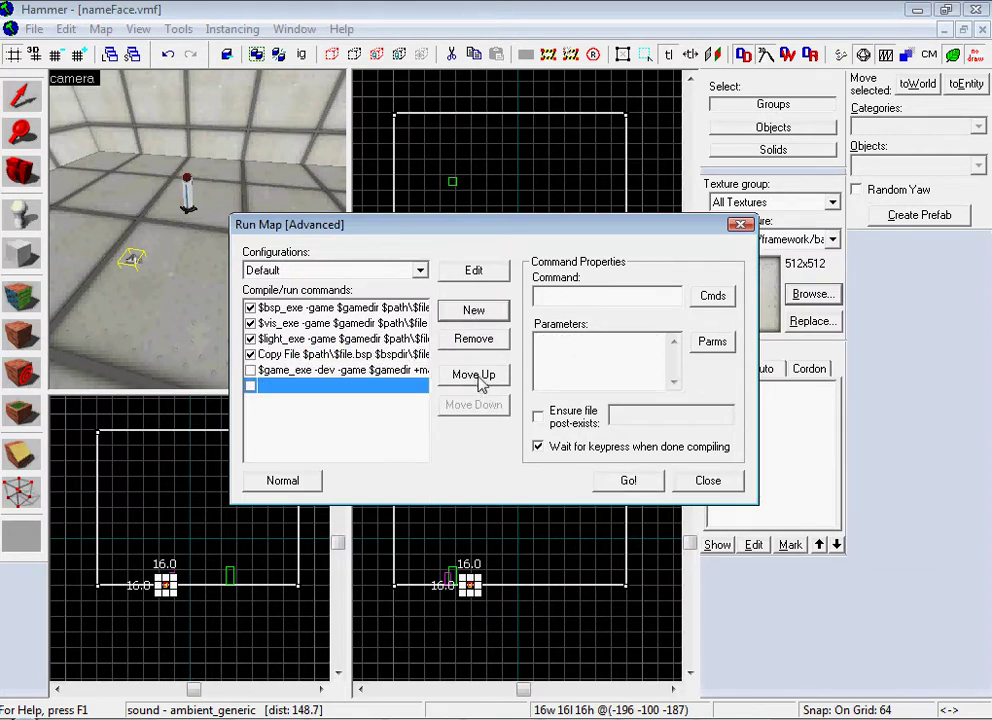
{"action": "left_click", "coordinate": [474, 374]}
{"action": "left_click", "coordinate": [474, 374]}
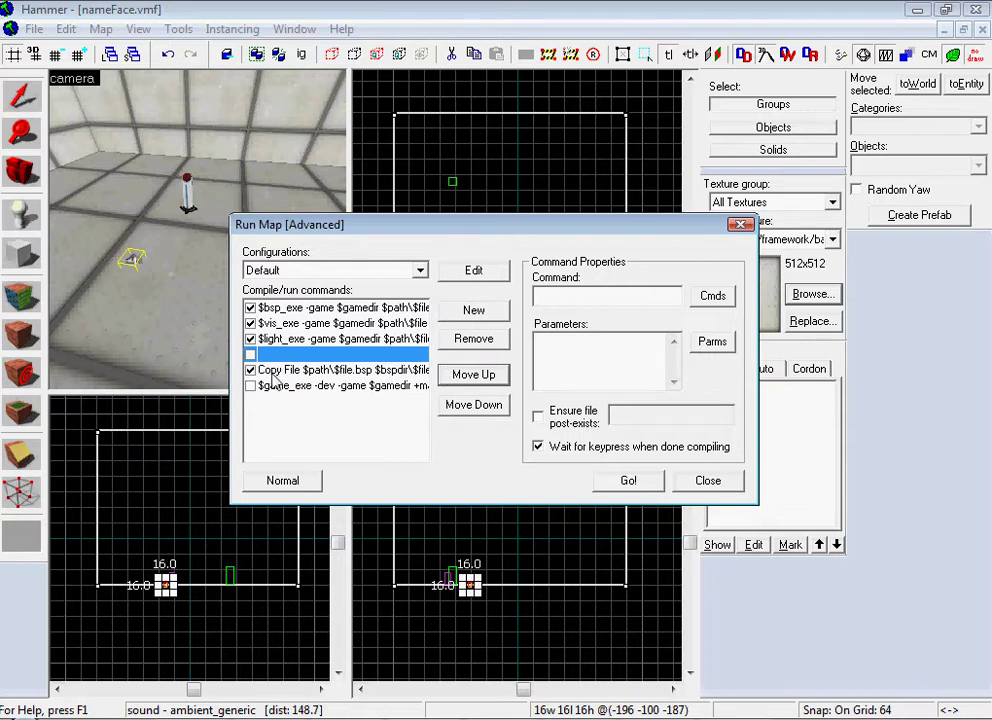
{"action": "left_click", "coordinate": [577, 298]}
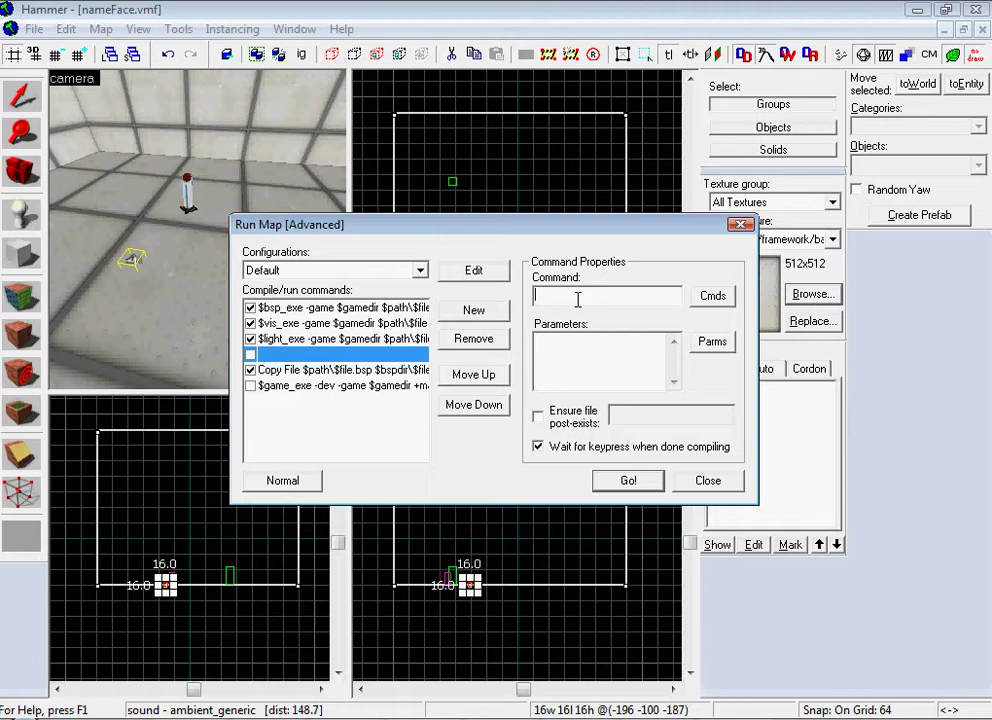
{"action": "type", "text": "$game_exe"}
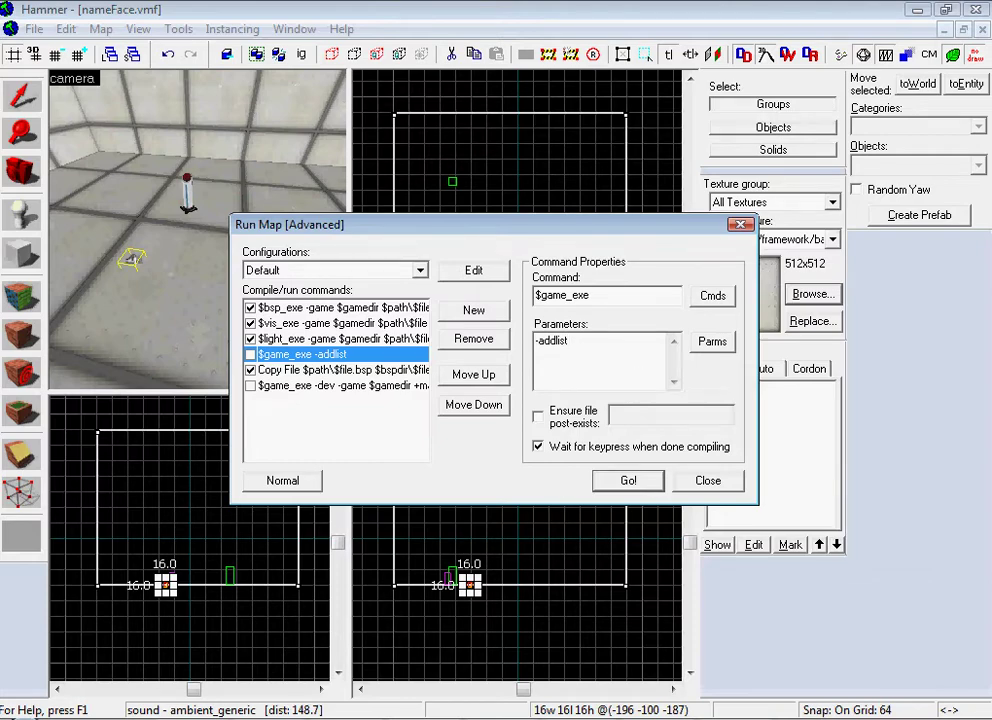
Step: Copy the -addlist $path\$file.bsp $path\$file.txt $path\$file.bsp parameters from the forum post in Opera into the new command's parameters in Hammer
{"action": "key", "text": "alt+Tab"}
{"action": "scroll", "coordinate": [436, 500], "scroll_direction": "down", "scroll_amount": 10}
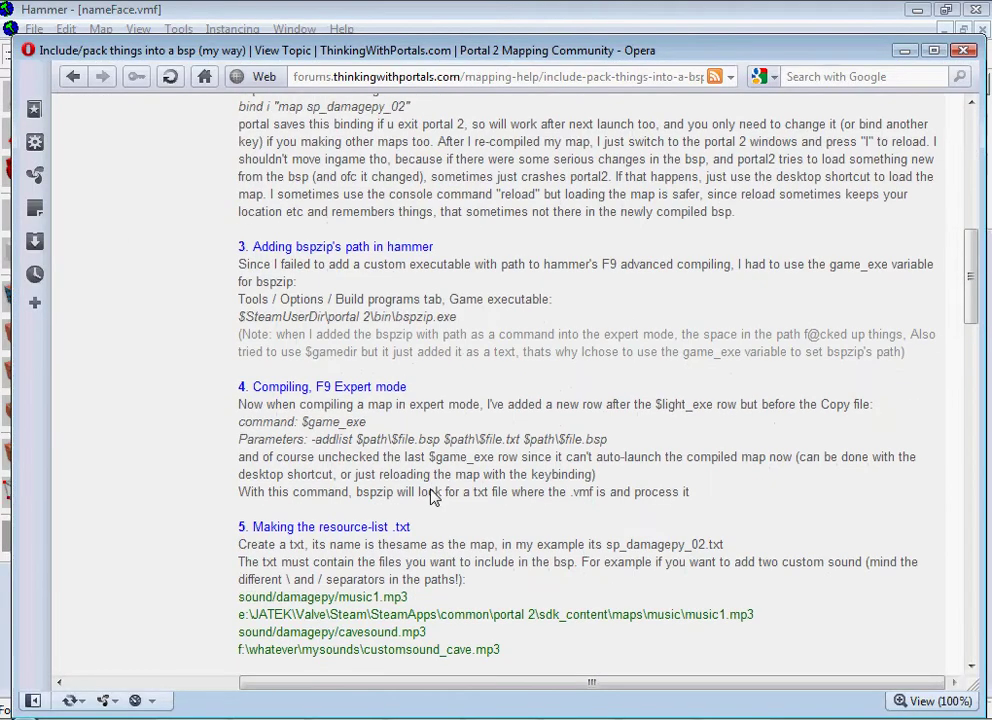
{"action": "left_click_drag", "start_coordinate": [312, 440], "coordinate": [609, 455]}
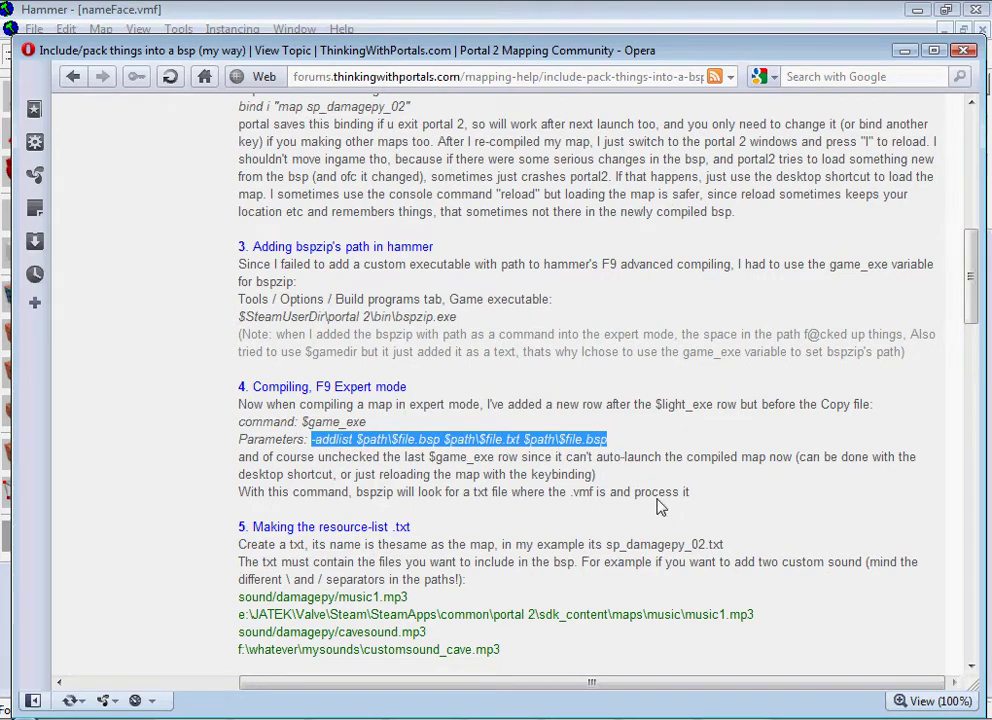
{"action": "key", "text": "F9"}
{"action": "key", "text": "ctrl+v"}
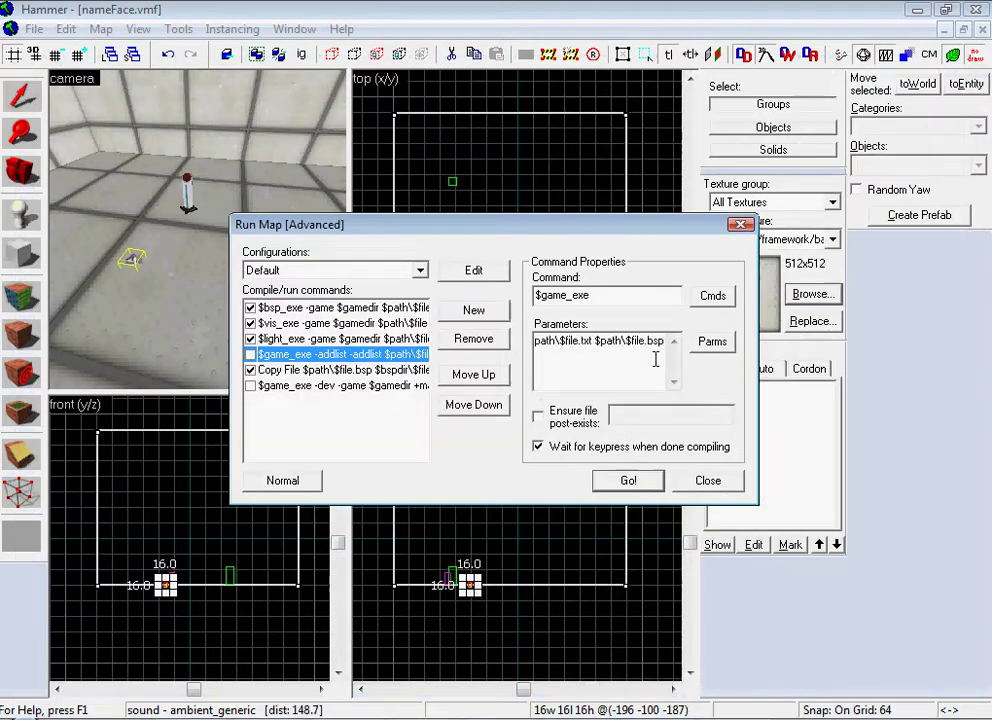
Step: Delete the duplicate -addlist from the new $game_exe command's parameters
{"action": "left_click_drag", "start_coordinate": [665, 341], "coordinate": [407, 338]}
{"action": "left_click", "coordinate": [594, 341]}
{"action": "key", "text": "BackSpace"}
{"action": "key", "text": "BackSpace"}
{"action": "key", "text": "BackSpace"}
{"action": "key", "text": "BackSpace"}
{"action": "key", "text": "BackSpace"}
{"action": "key", "text": "BackSpace"}
{"action": "key", "text": "BackSpace"}
{"action": "key", "text": "BackSpace"}
{"action": "key", "text": "BackSpace"}
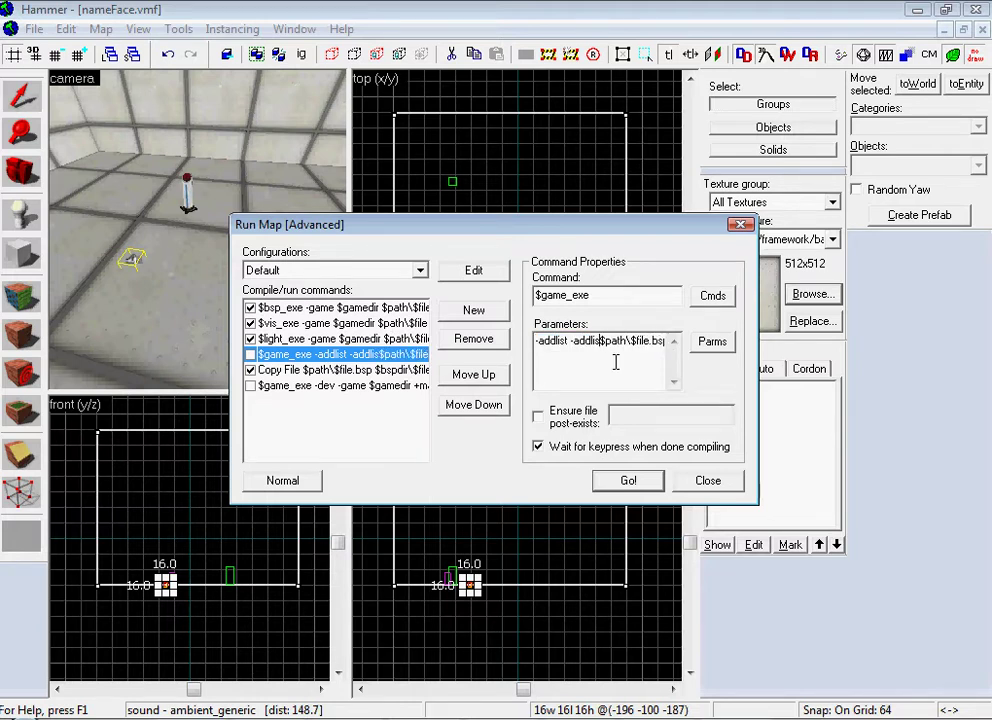
{"action": "key", "text": "BackSpace"}
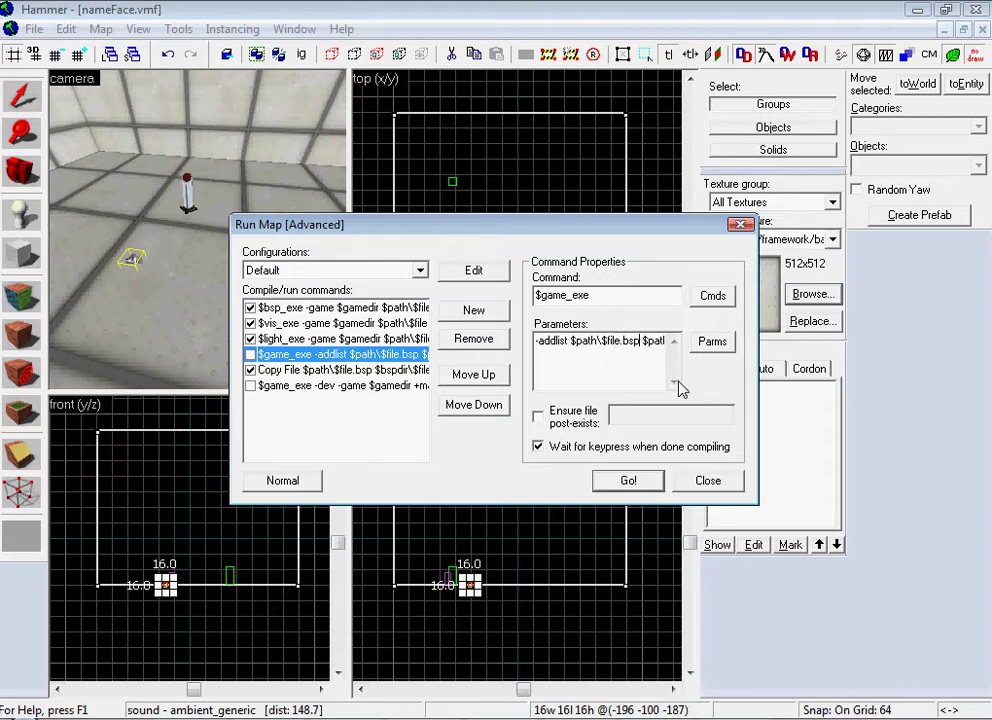
Step: Read through the new command's whole parameter string to check the bsp, txt and bsp paths
{"action": "key", "text": "Right"}
{"action": "key", "text": "Right"}
{"action": "key", "text": "Right"}
{"action": "key", "text": "Right"}
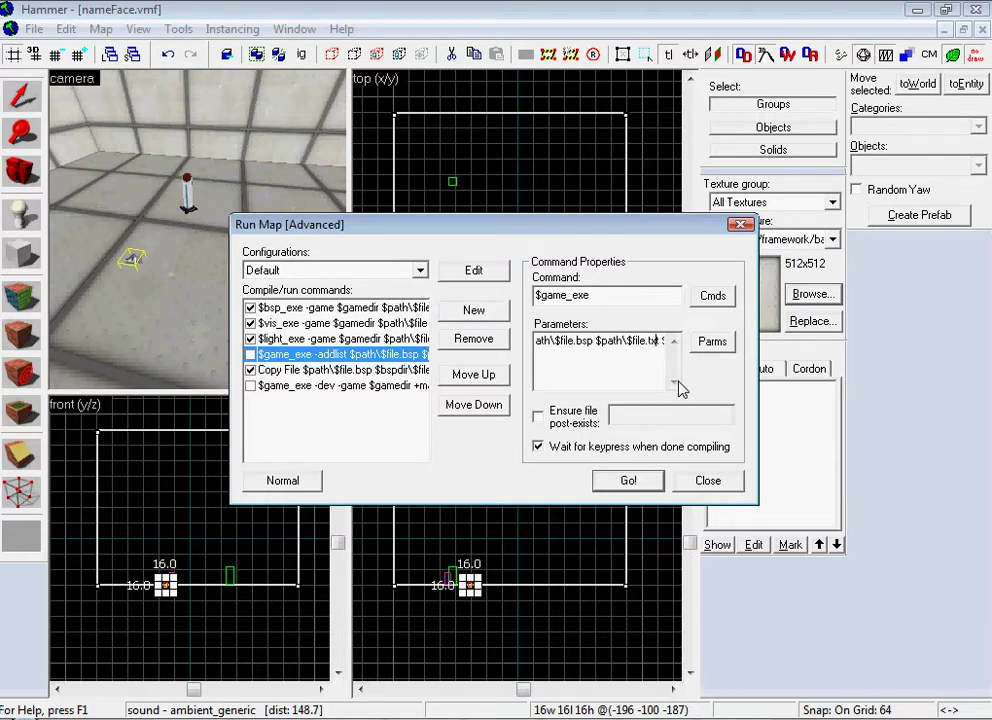
{"action": "key", "text": "Right"}
{"action": "key", "text": "Right"}
{"action": "key", "text": "Right"}
{"action": "key", "text": "Right"}
{"action": "key", "text": "Right"}
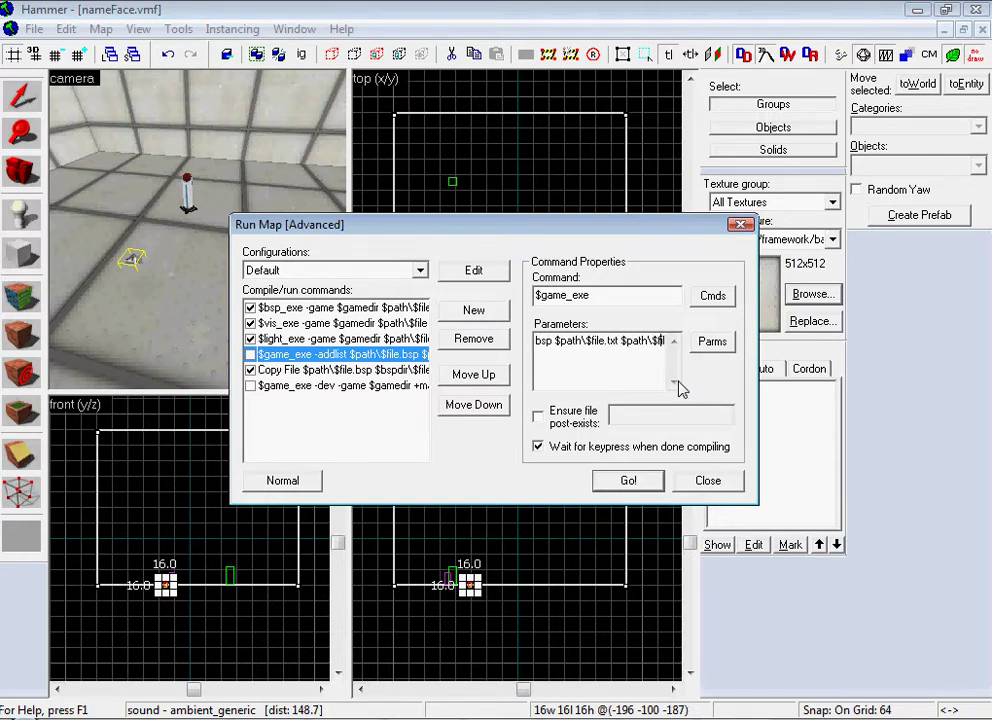
{"action": "key", "text": "Right"}
{"action": "key", "text": "Right"}
{"action": "key", "text": "Right"}
{"action": "key", "text": "Right"}
{"action": "key", "text": "Right"}
{"action": "key", "text": "Right"}
{"action": "key", "text": "Right"}
{"action": "key", "text": "Right"}
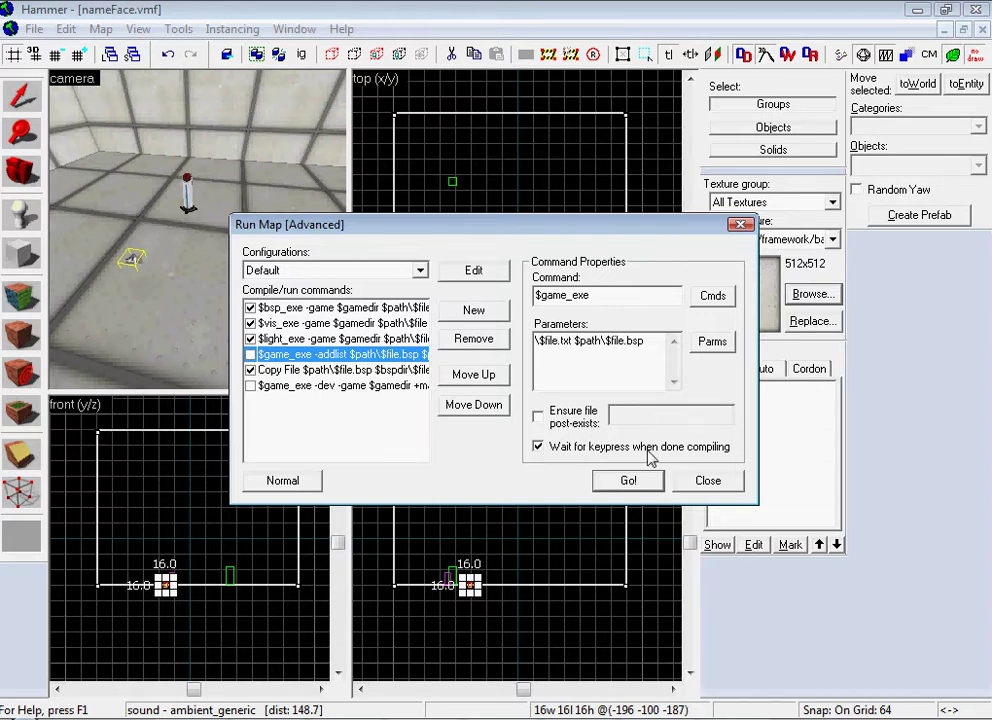
Step: Enable the new $game_exe -addlist command and close the Run Map settings without compiling
{"action": "left_click", "coordinate": [250, 355]}
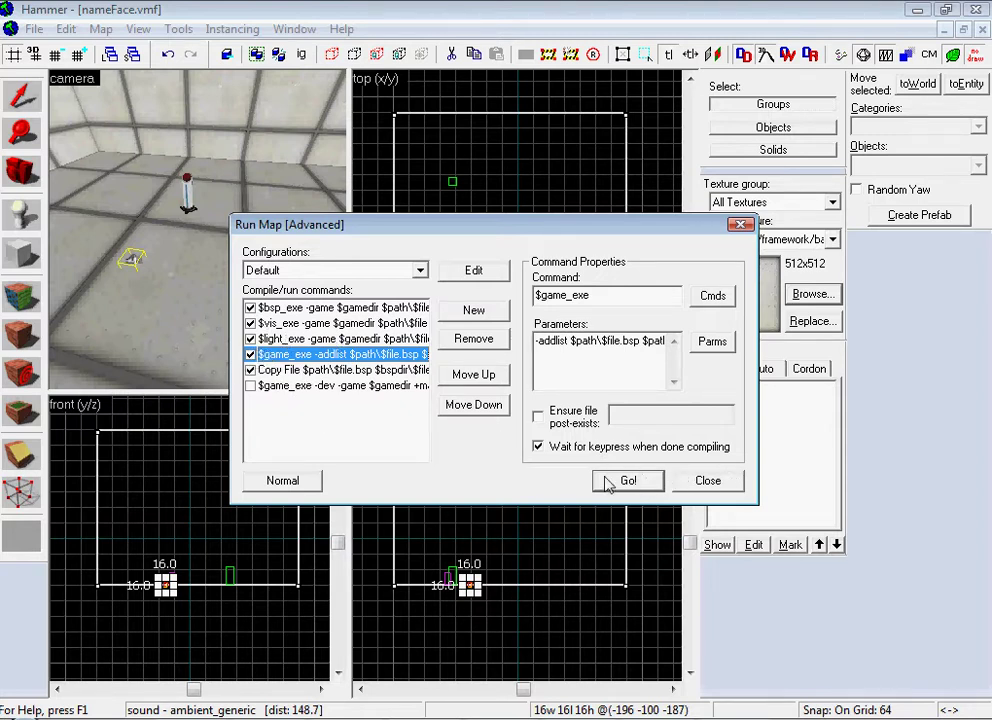
{"action": "left_click", "coordinate": [705, 480]}
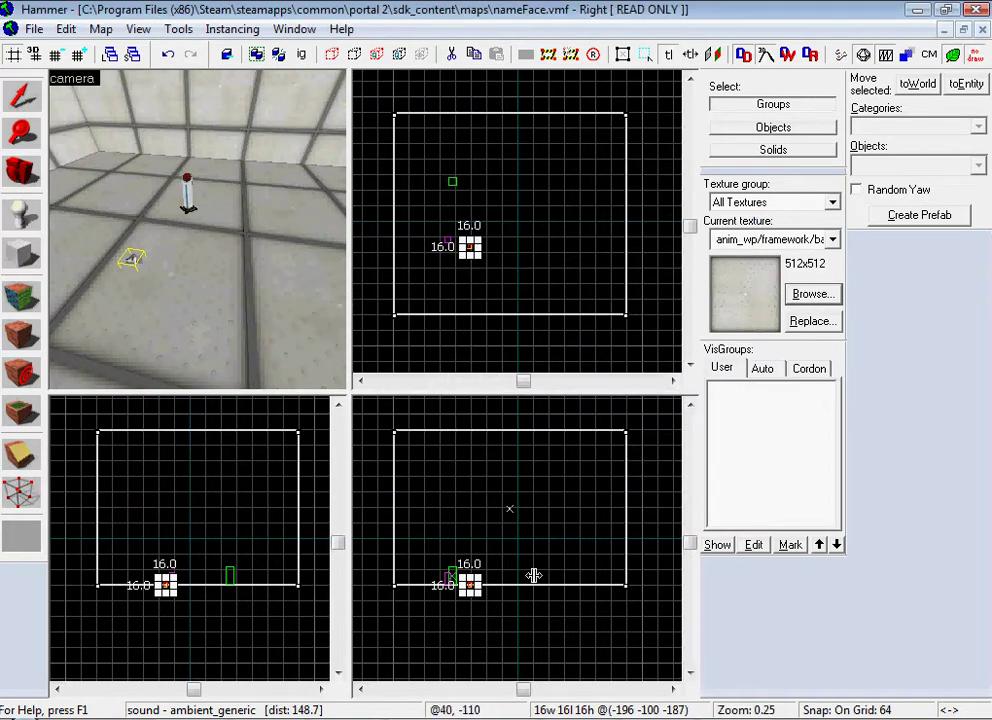
Step: Switch to mapName.txt in Notepad and examine its relative sound path line and full file path line
{"action": "left_click", "coordinate": [598, 705]}
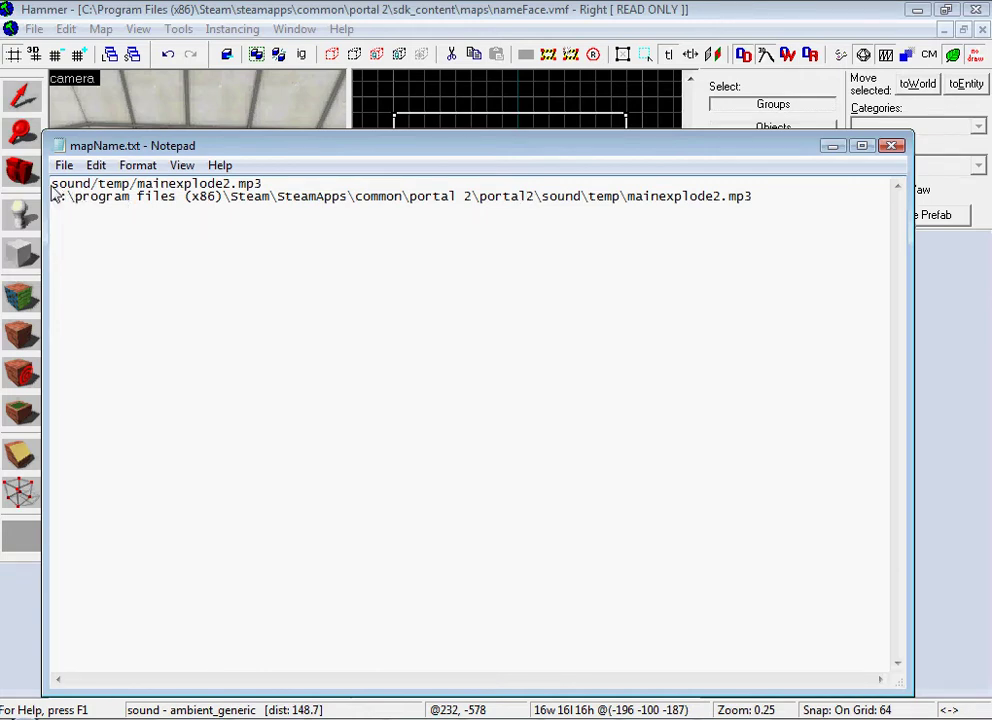
{"action": "left_click_drag", "start_coordinate": [52, 186], "coordinate": [266, 189]}
{"action": "left_click", "coordinate": [266, 188]}
{"action": "double_click", "coordinate": [117, 206]}
{"action": "double_click", "coordinate": [117, 206]}
{"action": "left_click", "coordinate": [133, 226]}
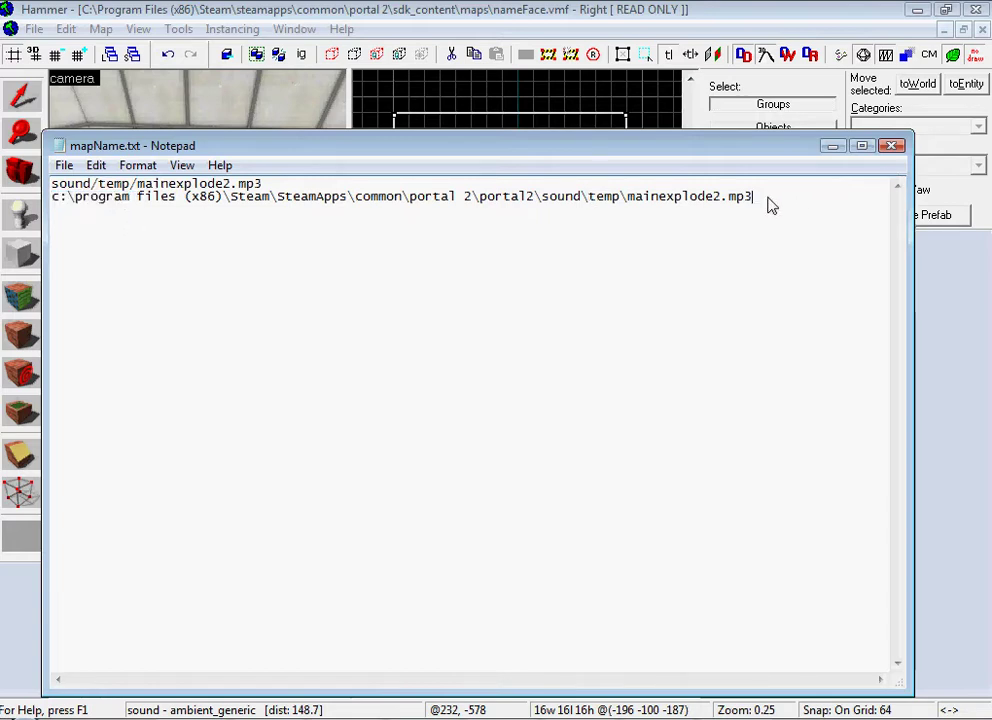
{"action": "left_click_drag", "start_coordinate": [770, 206], "coordinate": [55, 199]}
{"action": "left_click", "coordinate": [266, 188]}
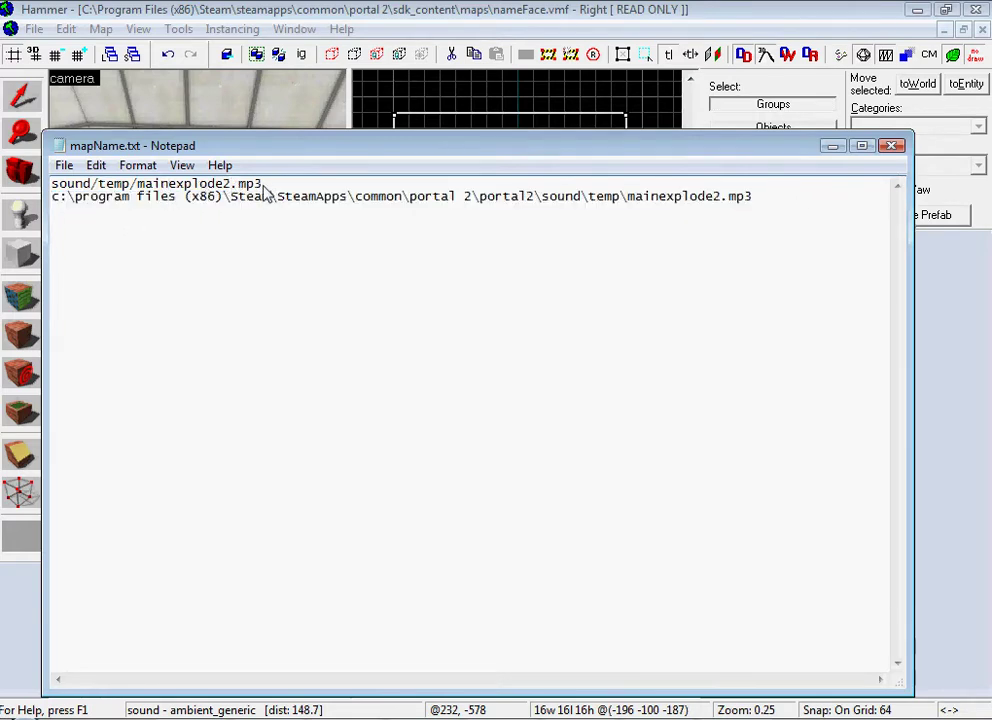
{"action": "key", "text": "shift+Home"}
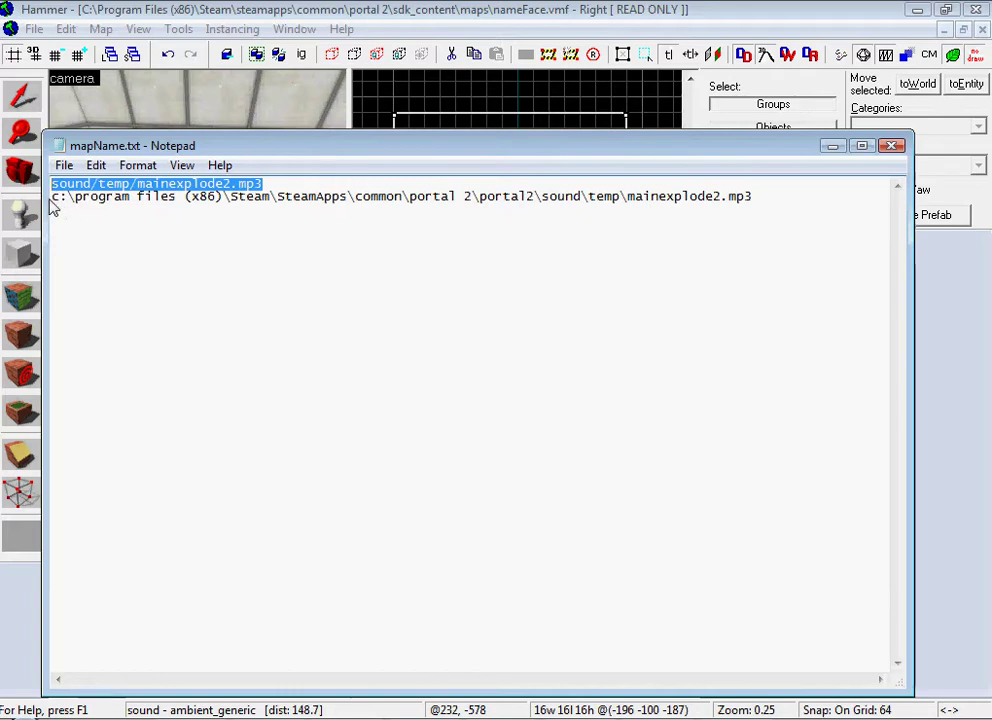
{"action": "mouse_move", "coordinate": [49, 204]}
{"action": "left_mouse_down"}
{"action": "mouse_move", "coordinate": [753, 219]}
{"action": "mouse_move", "coordinate": [635, 208]}
{"action": "mouse_move", "coordinate": [51, 210]}
{"action": "left_mouse_up"}
{"action": "left_click", "coordinate": [390, 275]}
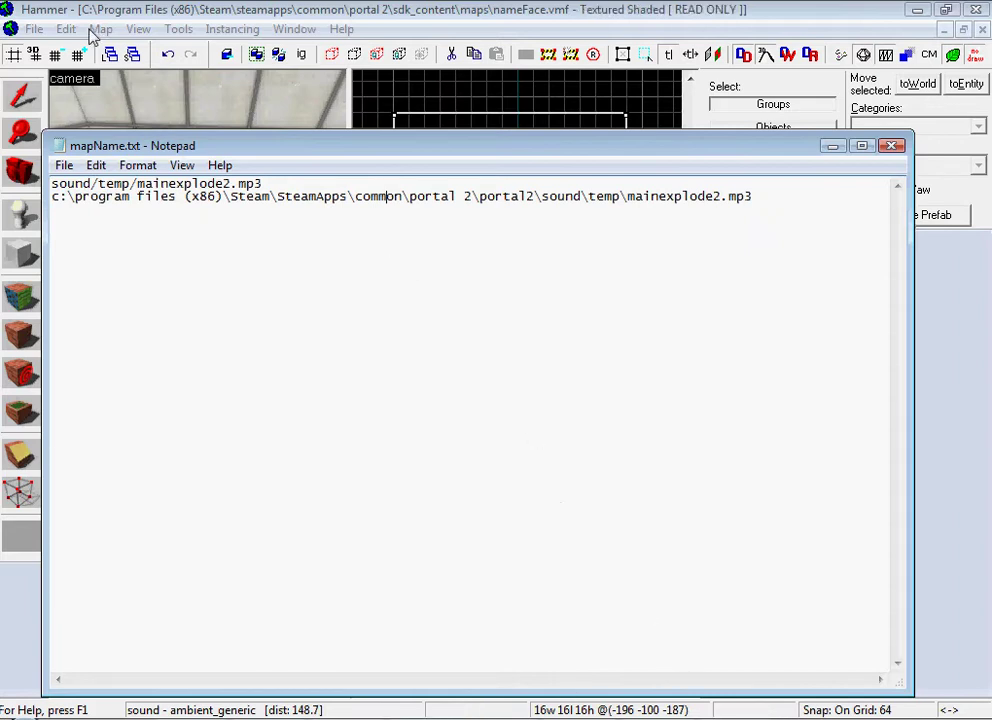
Step: Bring up a blank Notepad document and browse to the portal2\sound\temp folder in Explorer to look up the sound file
{"action": "left_click", "coordinate": [593, 678]}
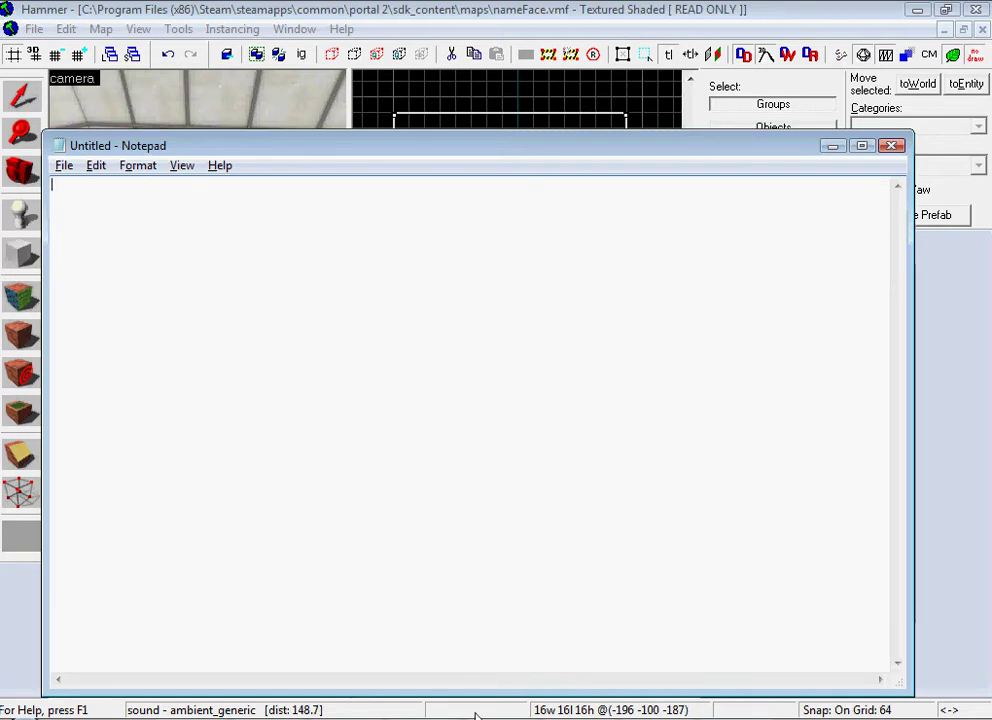
{"action": "key", "text": "alt+Tab"}
{"action": "left_click", "coordinate": [357, 84]}
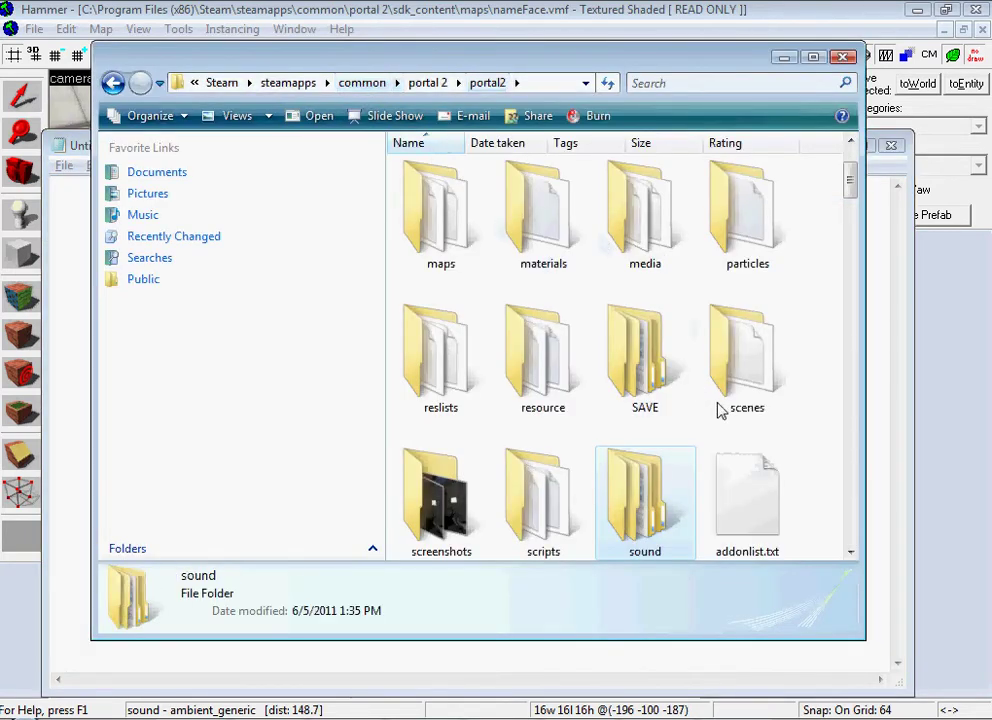
{"action": "double_click", "coordinate": [641, 483]}
{"action": "left_click", "coordinate": [441, 166]}
{"action": "double_click", "coordinate": [427, 184]}
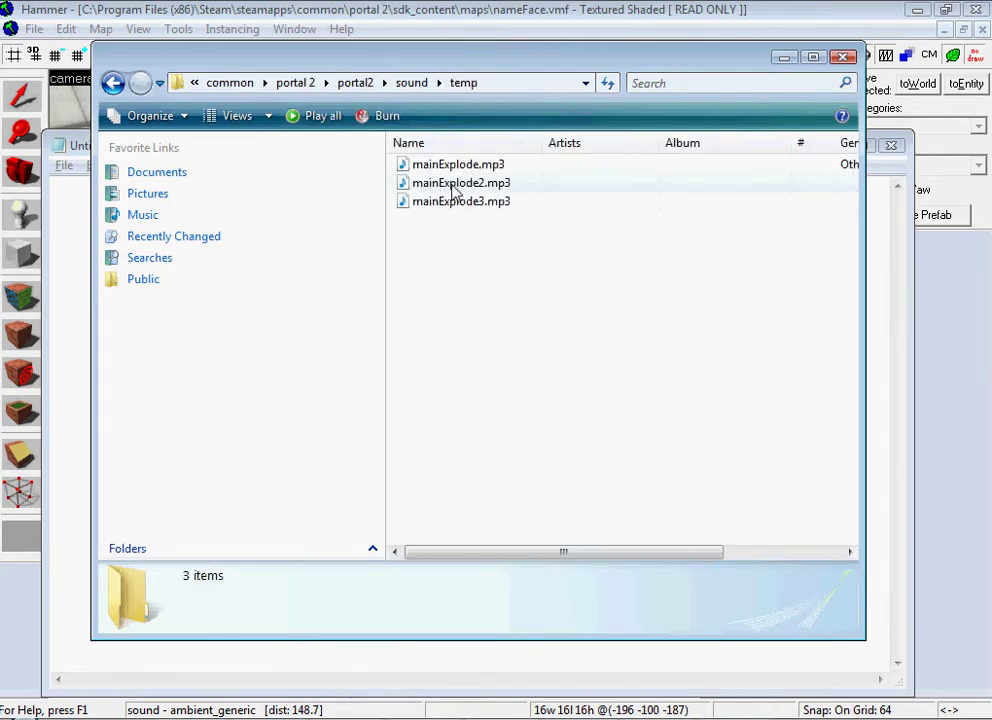
Step: Enter sound\temp\mainExplode2.mp3 as the first line of the untitled Notepad document
{"action": "left_click", "coordinate": [68, 150]}
{"action": "type", "text": "sound\\temp\\"}
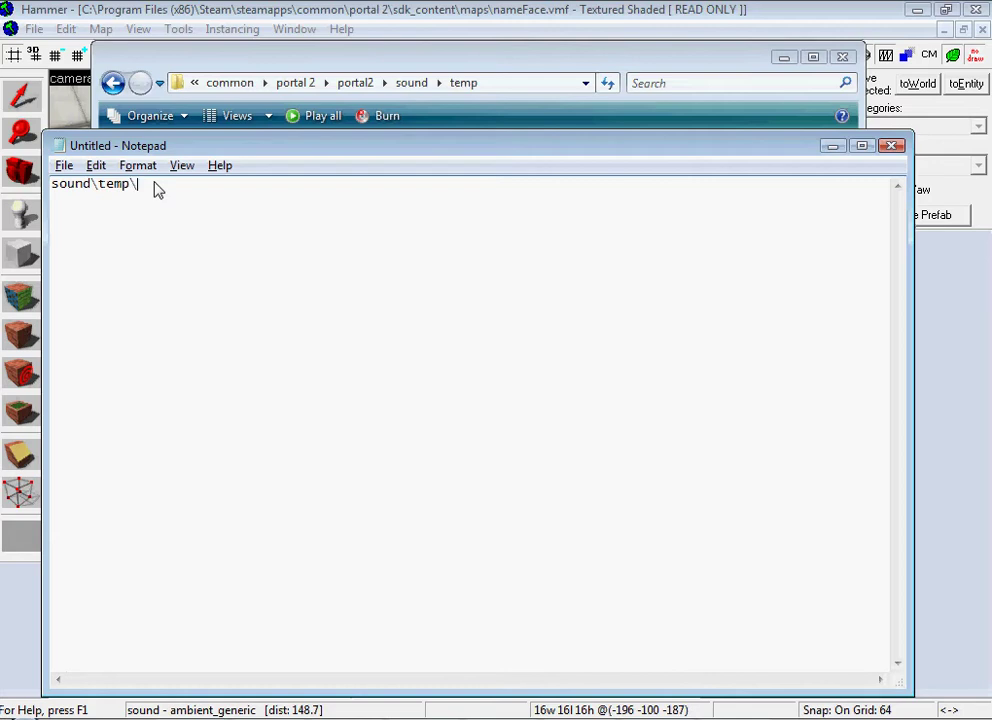
{"action": "type", "text": "mainExplode2.mp3"}
{"action": "key", "text": "alt+Tab"}
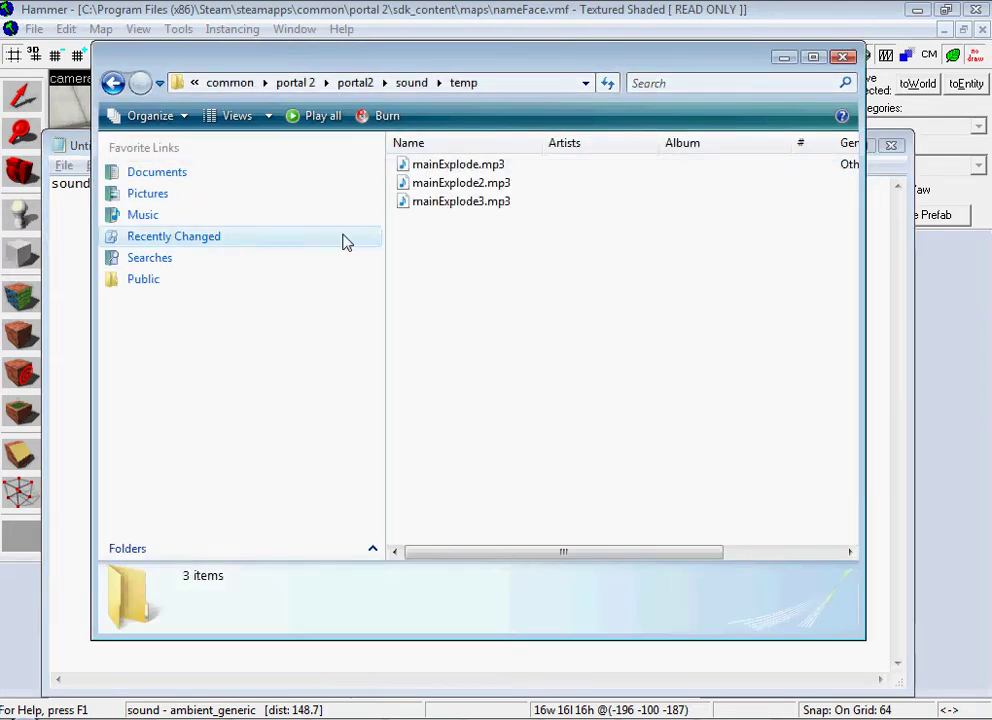
{"action": "left_click", "coordinate": [72, 236]}
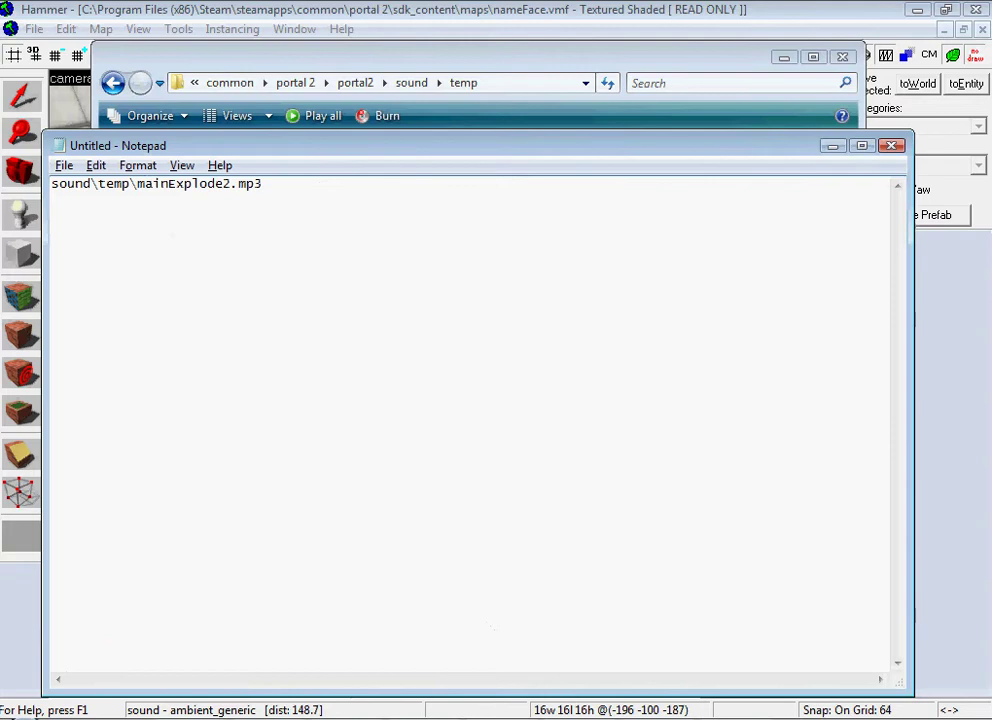
Step: Compare with mapName.txt and replace the backslashes in the untitled document's first line, making it sound/temp/mainExplode2.mp3
{"action": "left_click", "coordinate": [583, 719]}
{"action": "left_click", "coordinate": [583, 706]}
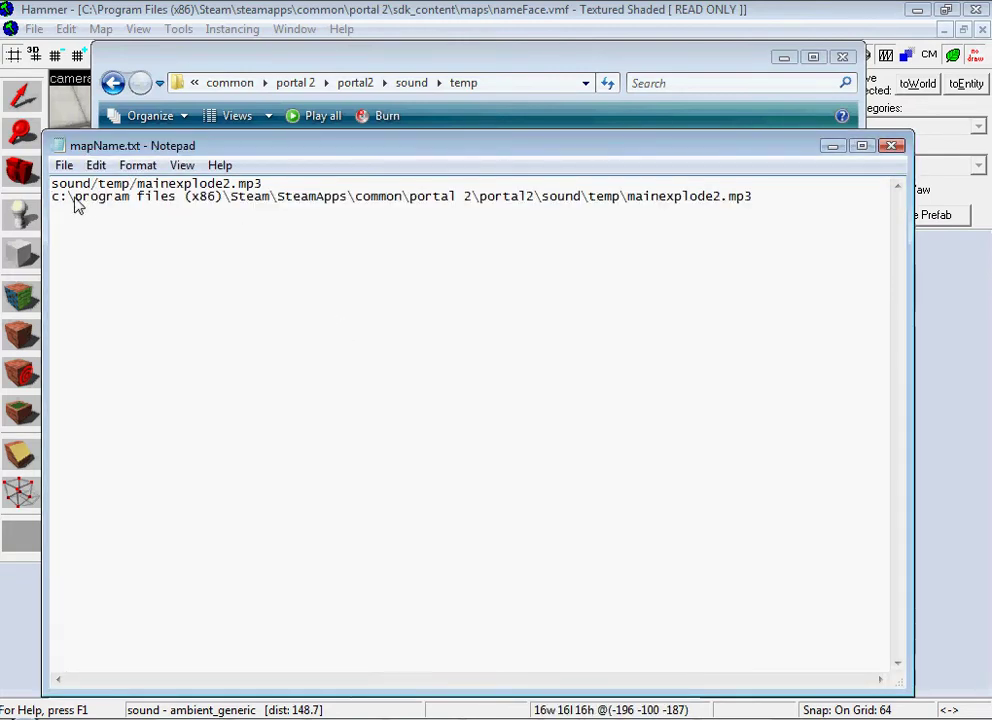
{"action": "left_click", "coordinate": [556, 716]}
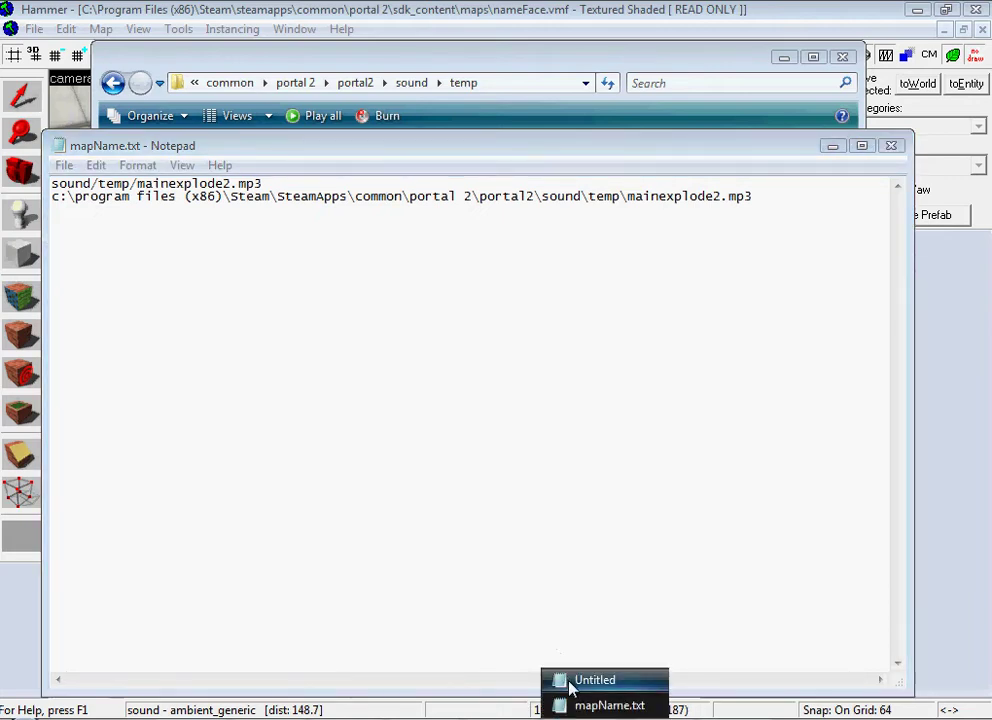
{"action": "left_click", "coordinate": [568, 682]}
{"action": "left_click", "coordinate": [135, 188]}
{"action": "key", "text": "BackSpace"}
{"action": "type", "text": "/mainExplode2.mp3"}
{"action": "left_click", "coordinate": [98, 190]}
{"action": "key", "text": "BackSpace"}
{"action": "type", "text": "/temp/mainExplode2.mp3"}
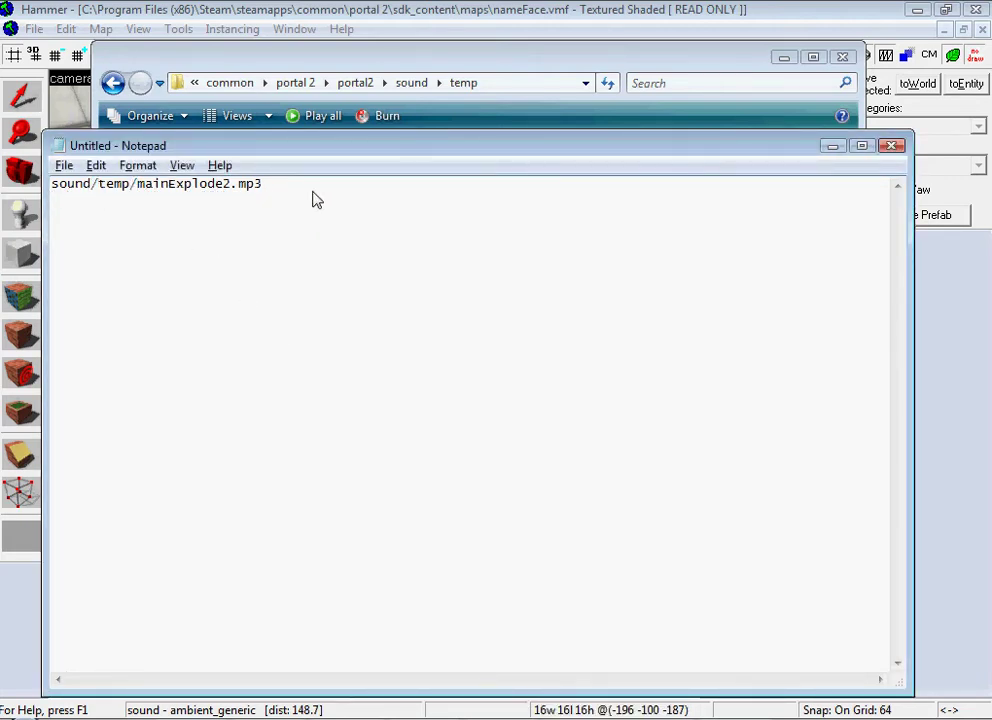
Step: Enter c:\program files (x86)\steam\steamapps\portal 2\portal2\sounds\temp\mainExplode2.mp3 as the second line of the untitled document
{"action": "left_click", "coordinate": [315, 196]}
{"action": "type", "text": "c:\\program files (x86)\\"}
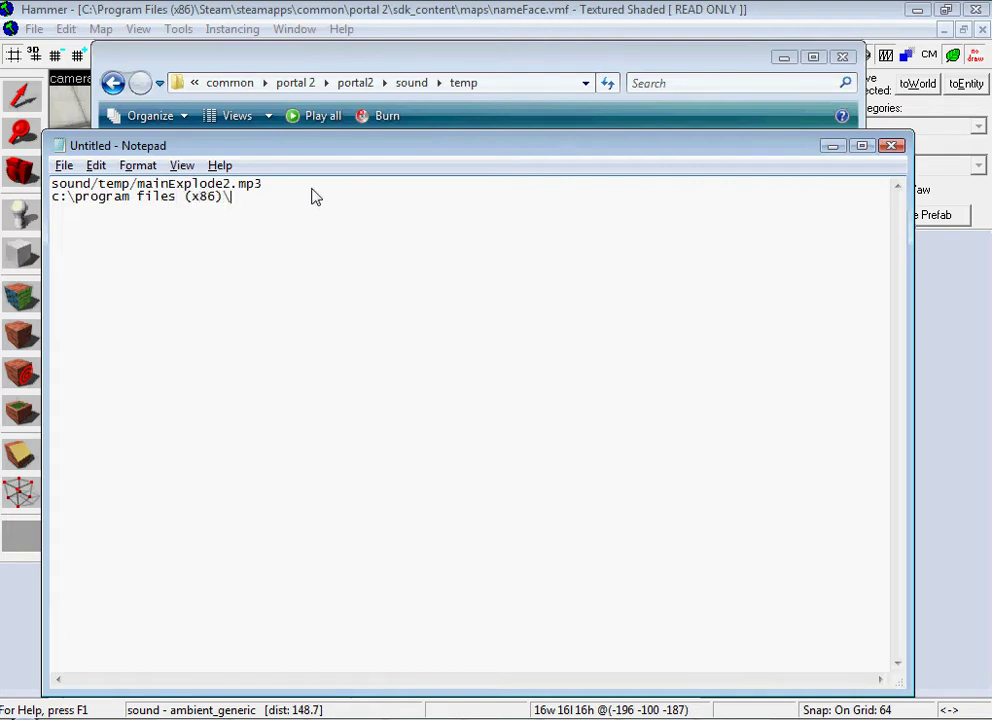
{"action": "type", "text": "steam]testeamapps\\"}
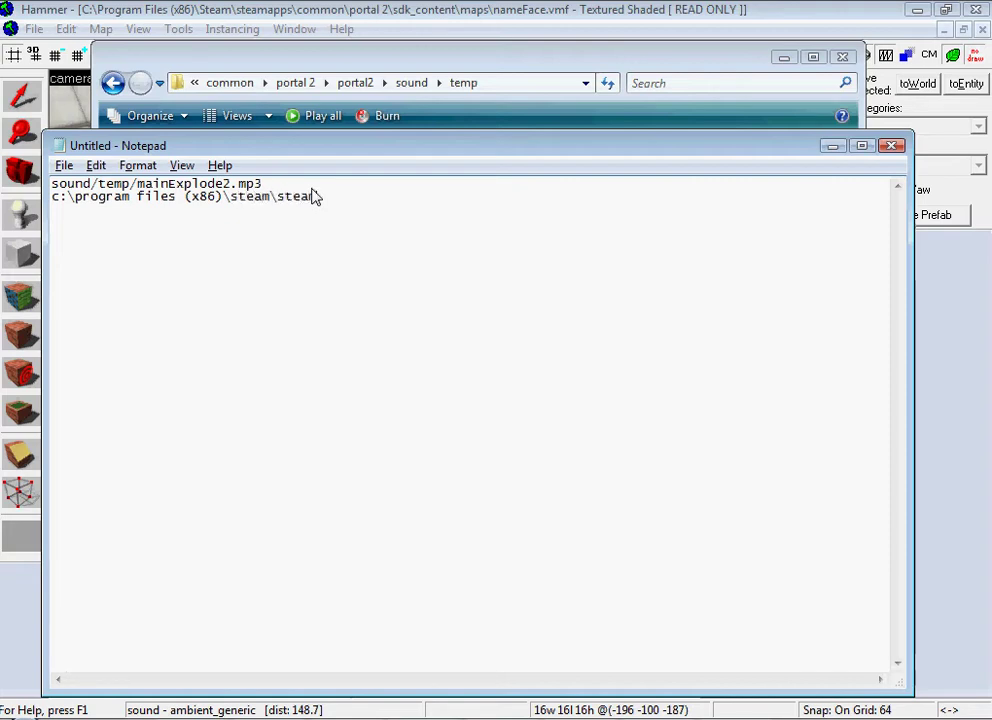
{"action": "type", "text": "portal"}
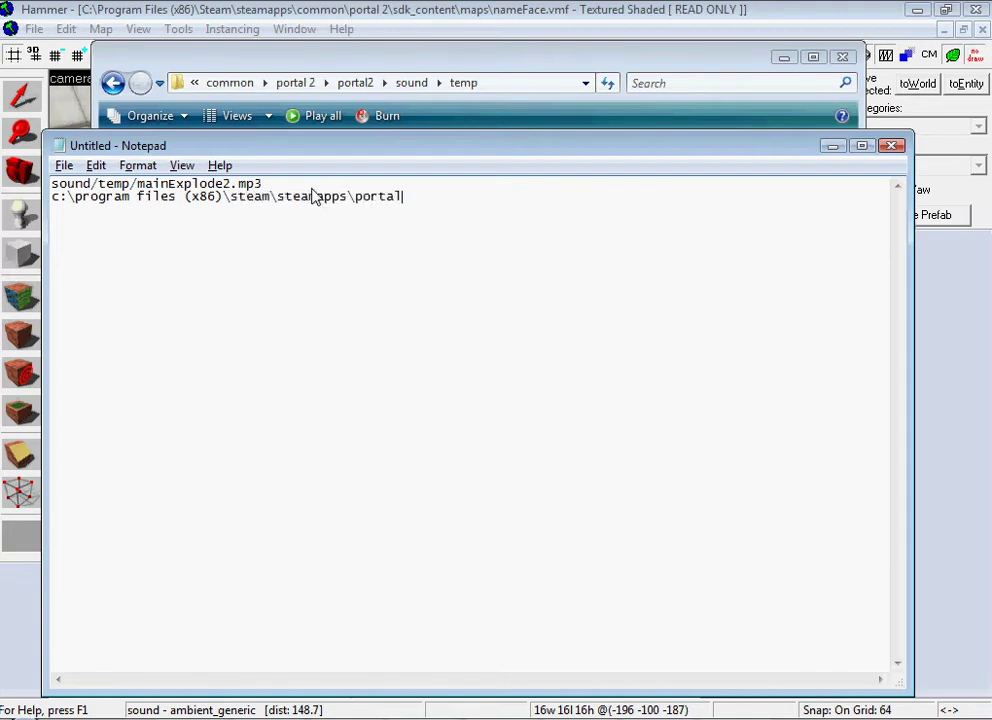
{"action": "type", "text": " 2\\portal2\\sounds"}
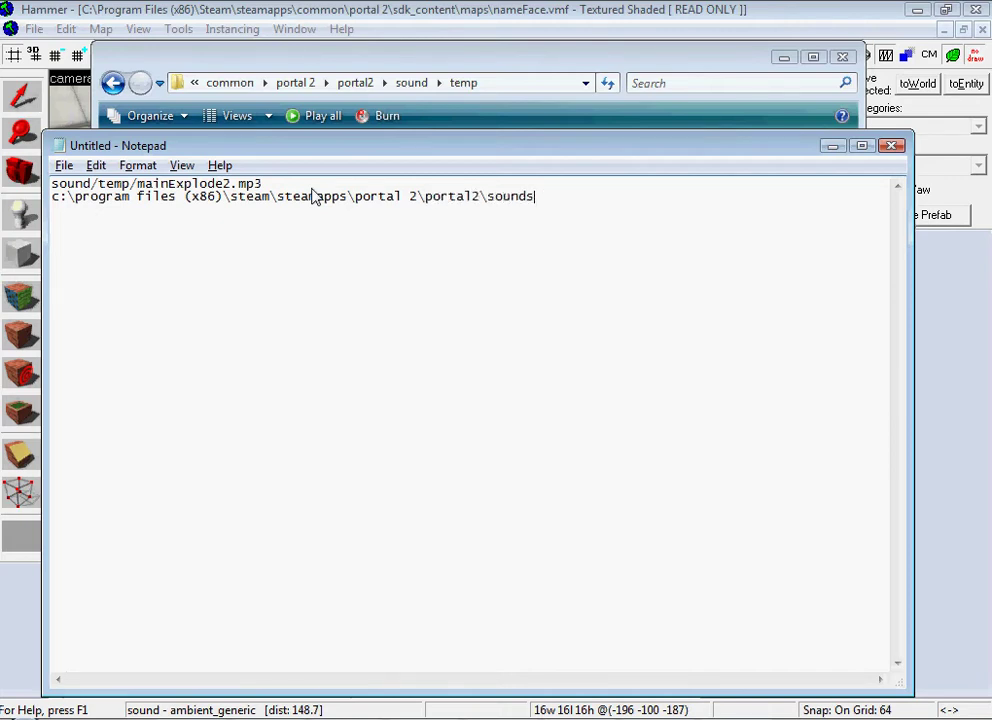
{"action": "type", "text": "]\\temp\\"}
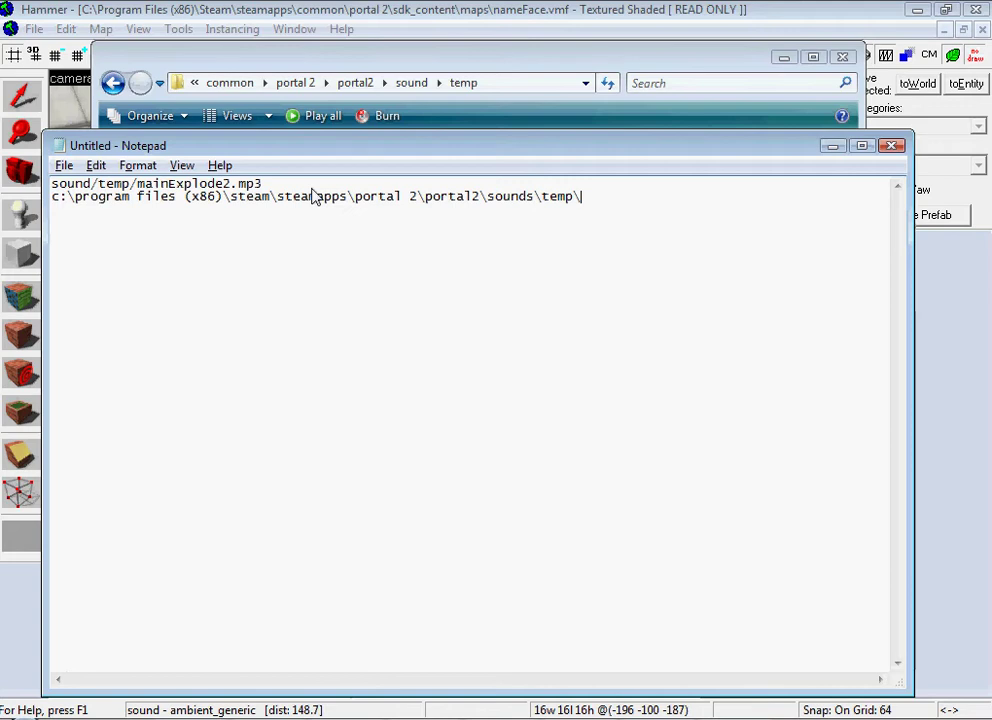
{"action": "type", "text": "mainExplode2.mp3"}
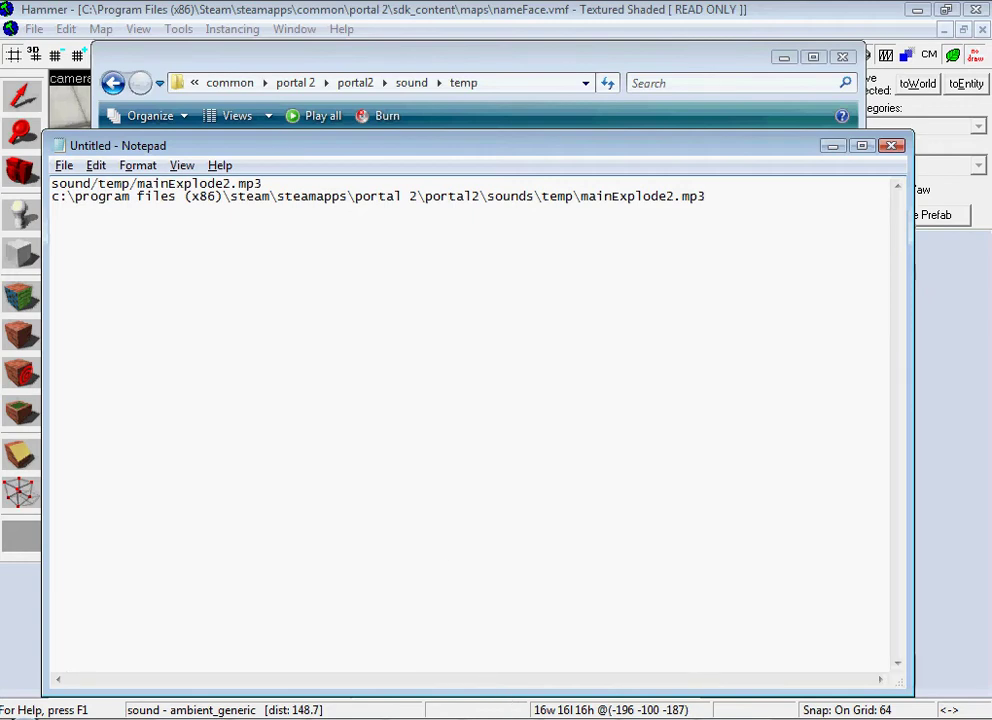
Step: Compare the untitled document's full file path with mapName.txt and with the sound\temp folder in Explorer
{"action": "left_click", "coordinate": [575, 707]}
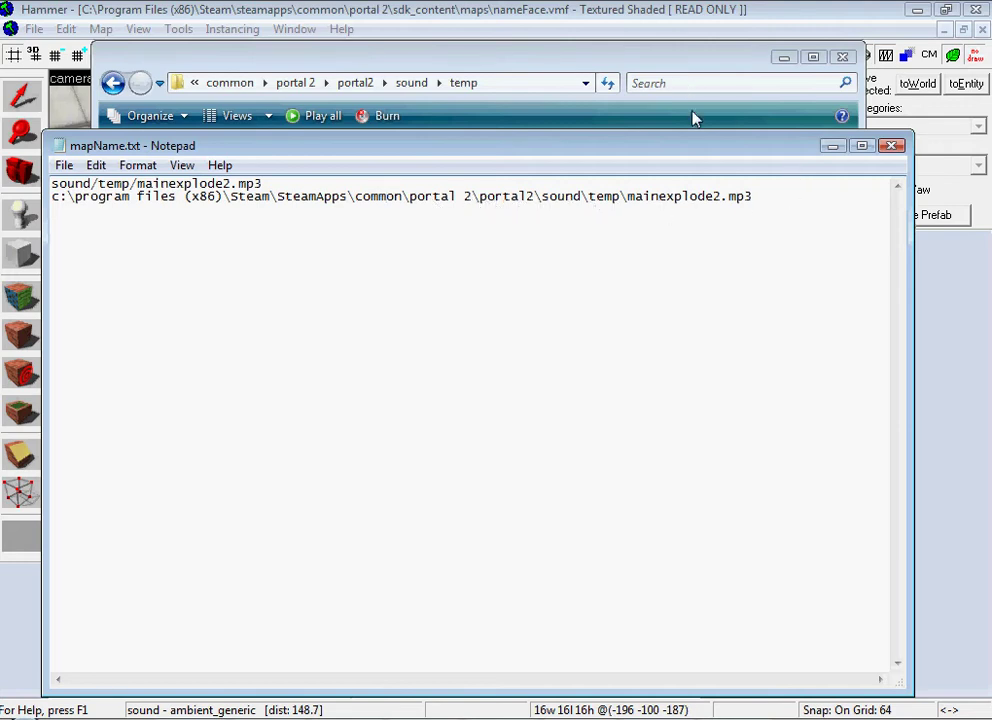
{"action": "left_click", "coordinate": [671, 66]}
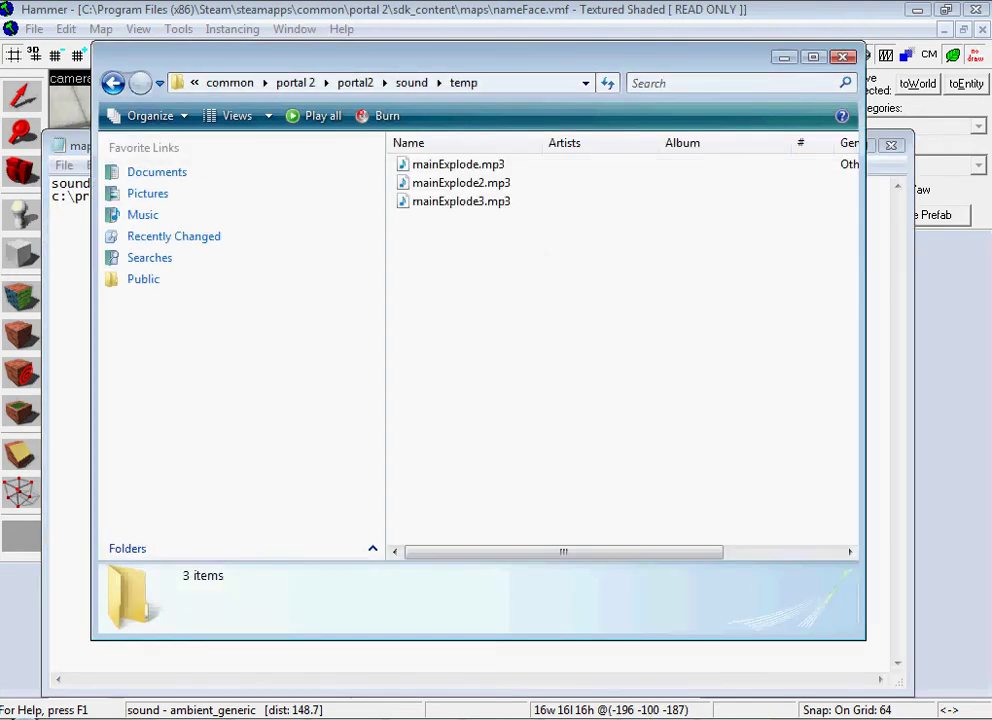
{"action": "left_click", "coordinate": [580, 678]}
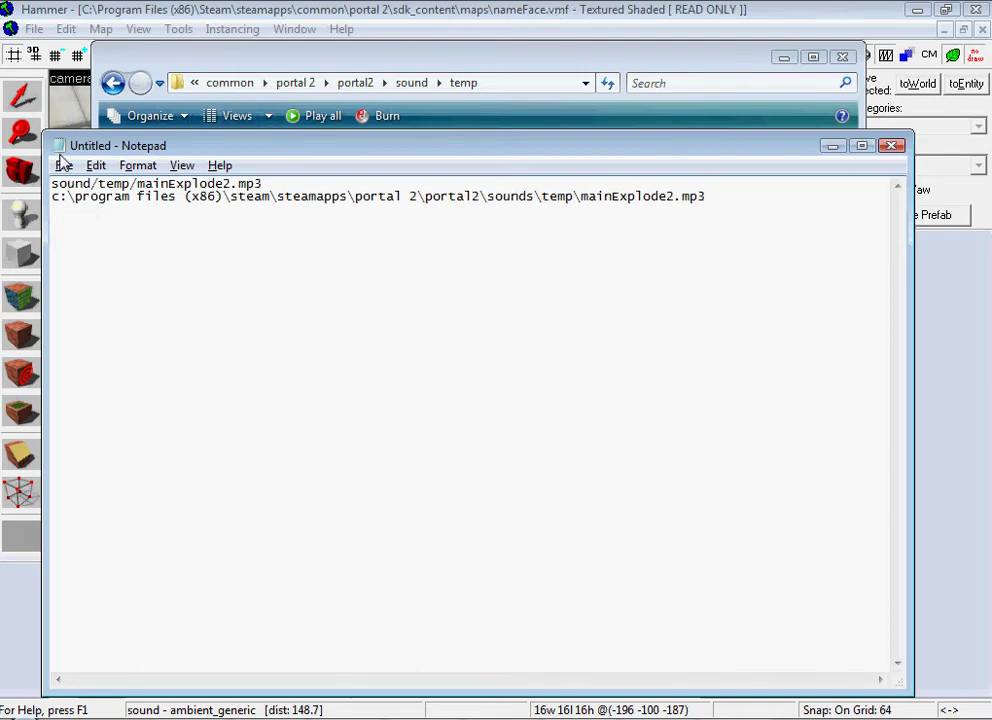
Step: Save the untitled document as the text file nameFace in the sdk_content\maps folder
{"action": "left_click", "coordinate": [62, 165]}
{"action": "left_click", "coordinate": [99, 252]}
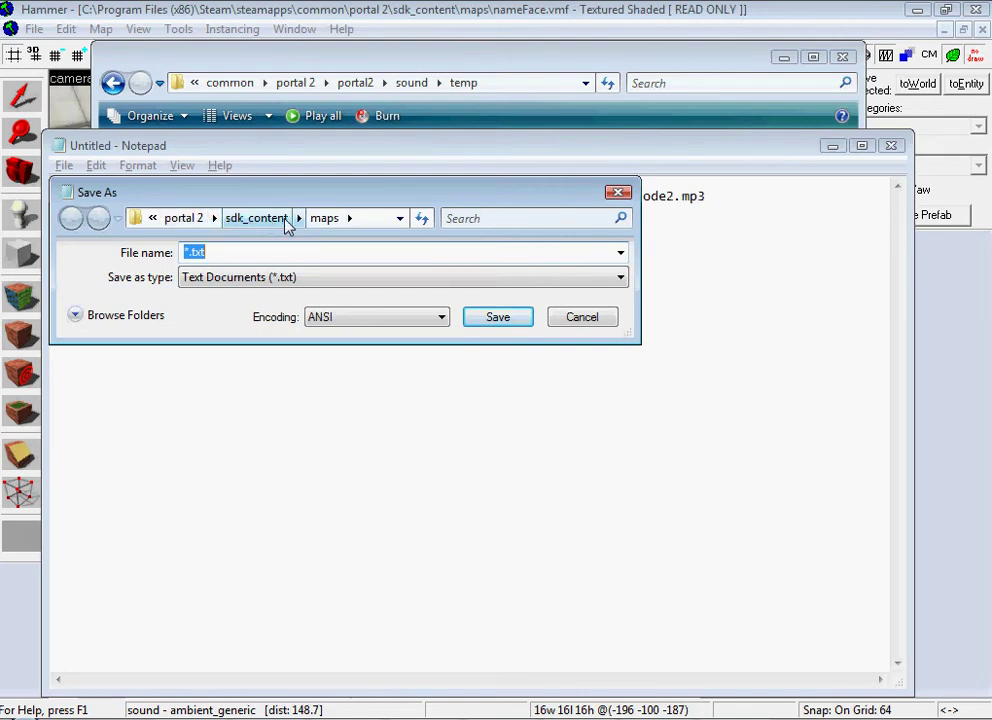
{"action": "key", "text": "BackSpace"}
{"action": "type", "text": "nameFace"}
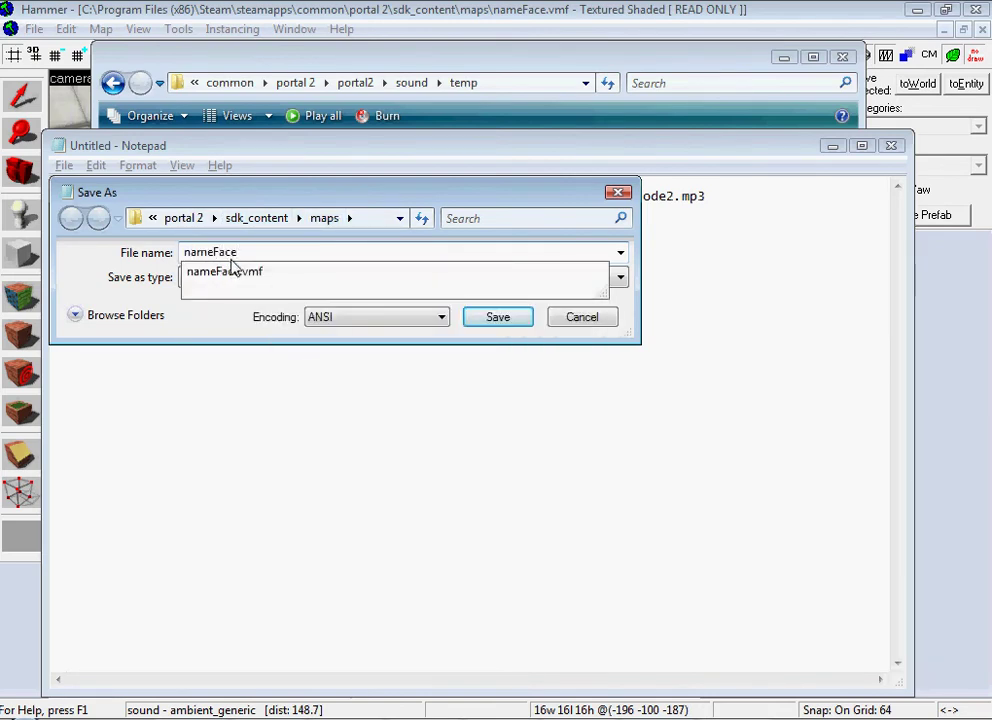
{"action": "key", "text": "Escape"}
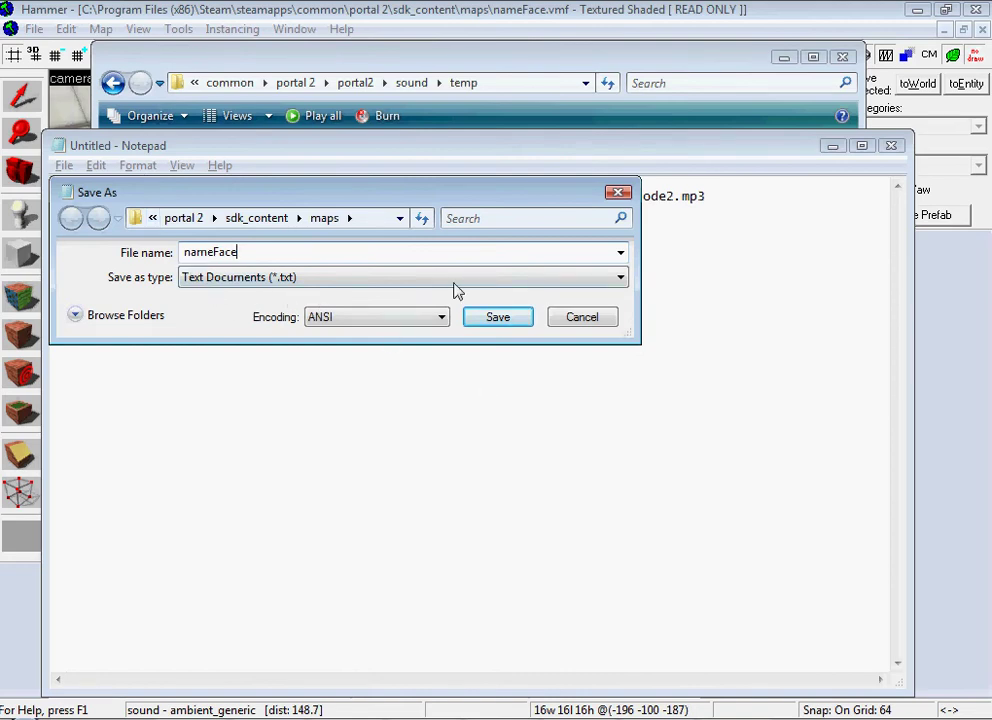
{"action": "left_click", "coordinate": [524, 322]}
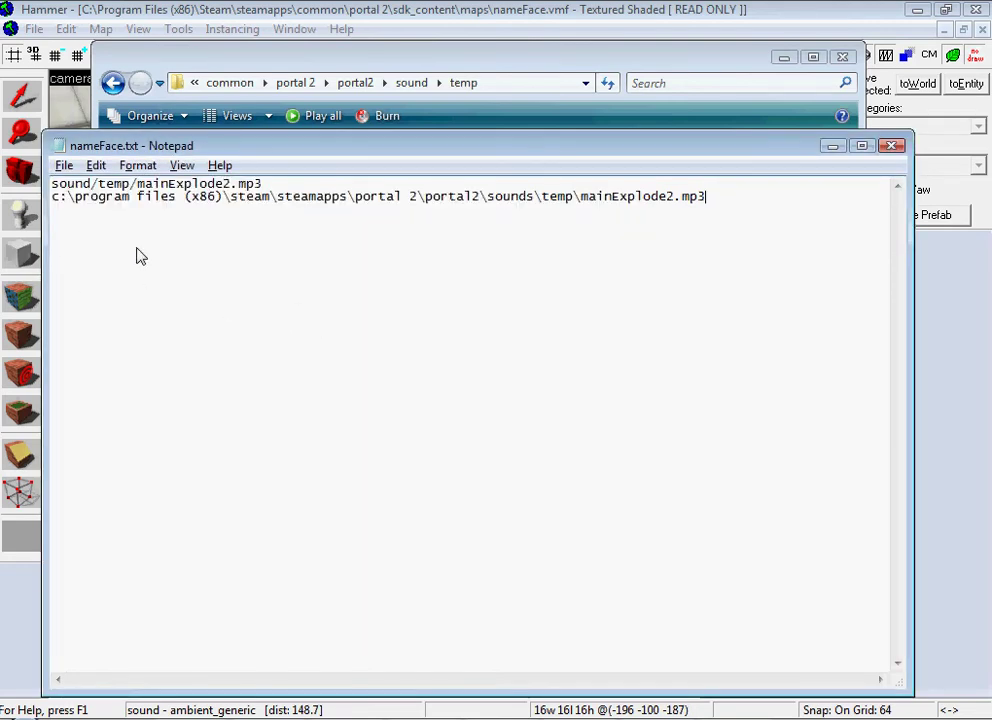
{"action": "key", "text": "Return"}
Step: Browse in Explorer to portal 2\sdk_content\maps and check nameFace.txt against nameFace.vmf
{"action": "left_click", "coordinate": [461, 115]}
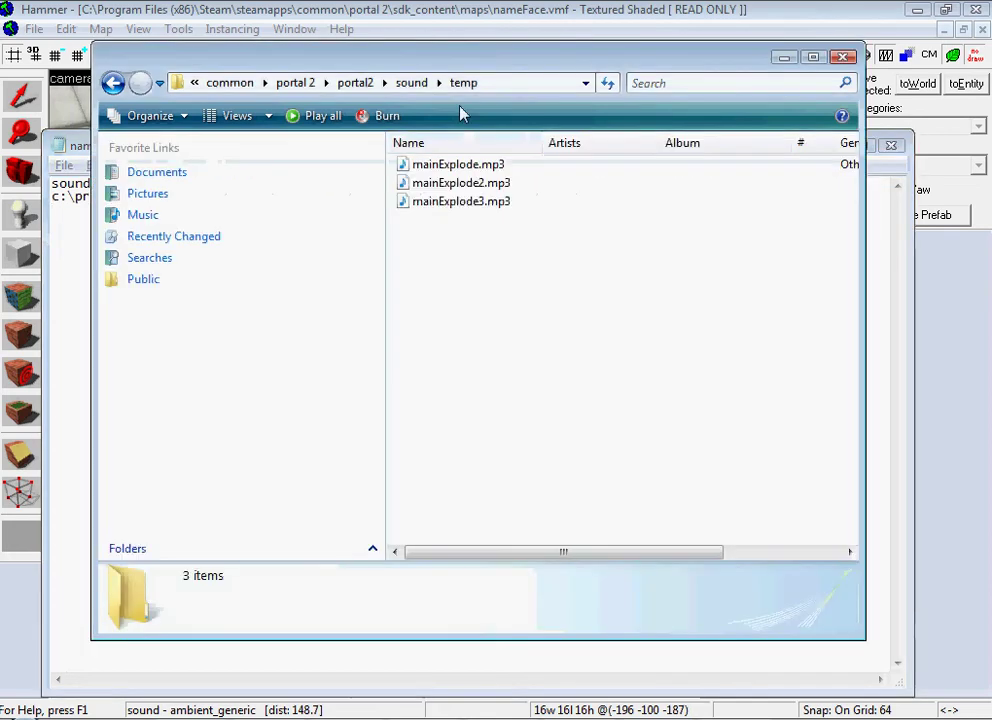
{"action": "left_click", "coordinate": [308, 84]}
{"action": "double_click", "coordinate": [708, 243]}
{"action": "key", "text": "Down"}
{"action": "key", "text": "Return"}
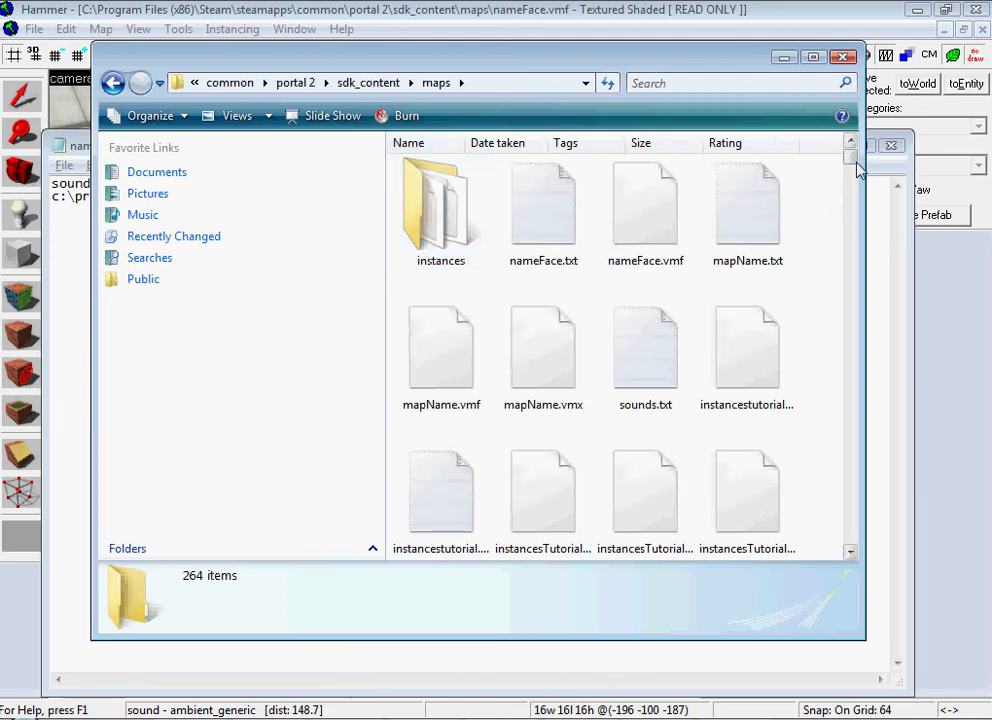
{"action": "scroll", "coordinate": [852, 160], "scroll_direction": "down", "scroll_amount": 1}
{"action": "scroll", "coordinate": [852, 160], "scroll_direction": "up", "scroll_amount": 1}
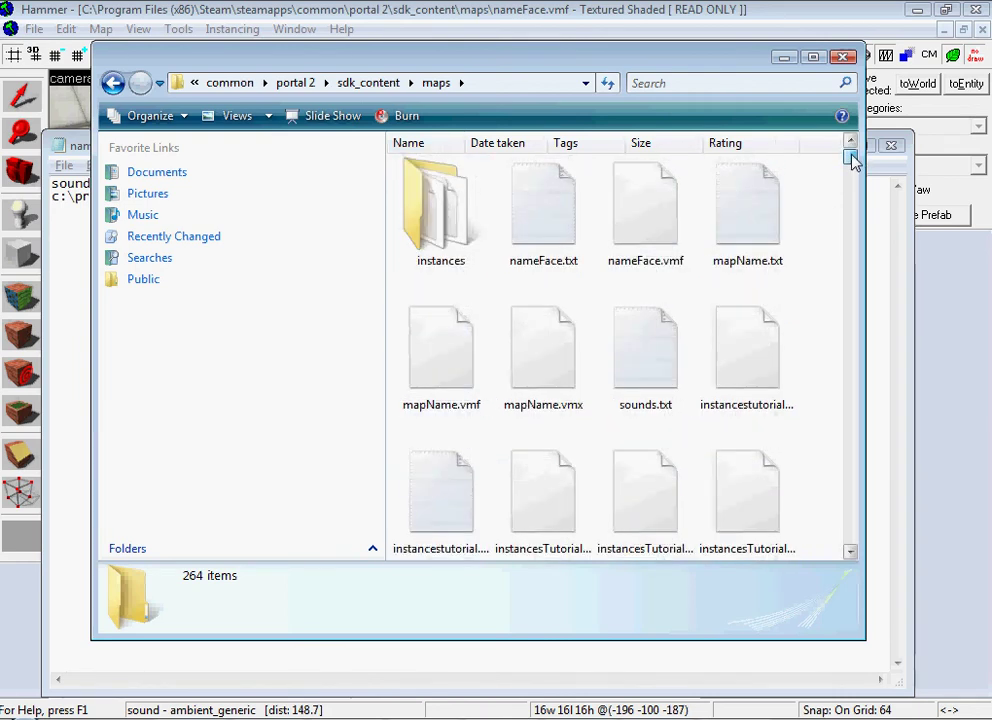
{"action": "left_click", "coordinate": [540, 232]}
{"action": "left_click", "coordinate": [655, 262]}
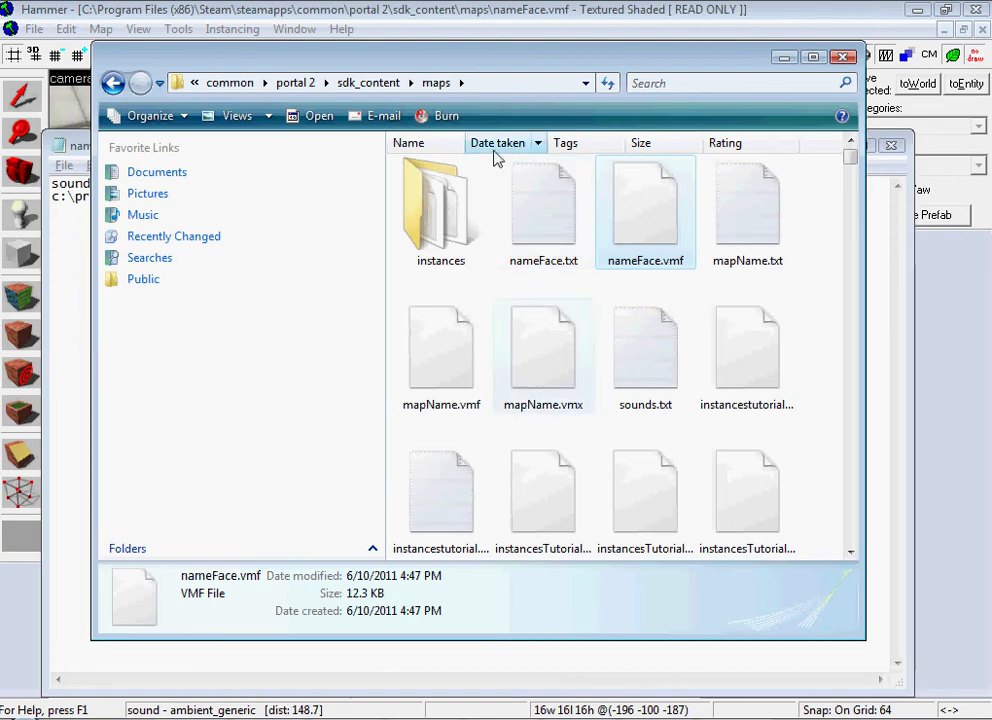
Step: Return to Hammer and compile the nameFace map with the Default run configuration, including the bspzip addlist and copy commands
{"action": "key", "text": "alt+F4"}
{"action": "key", "text": "F9"}
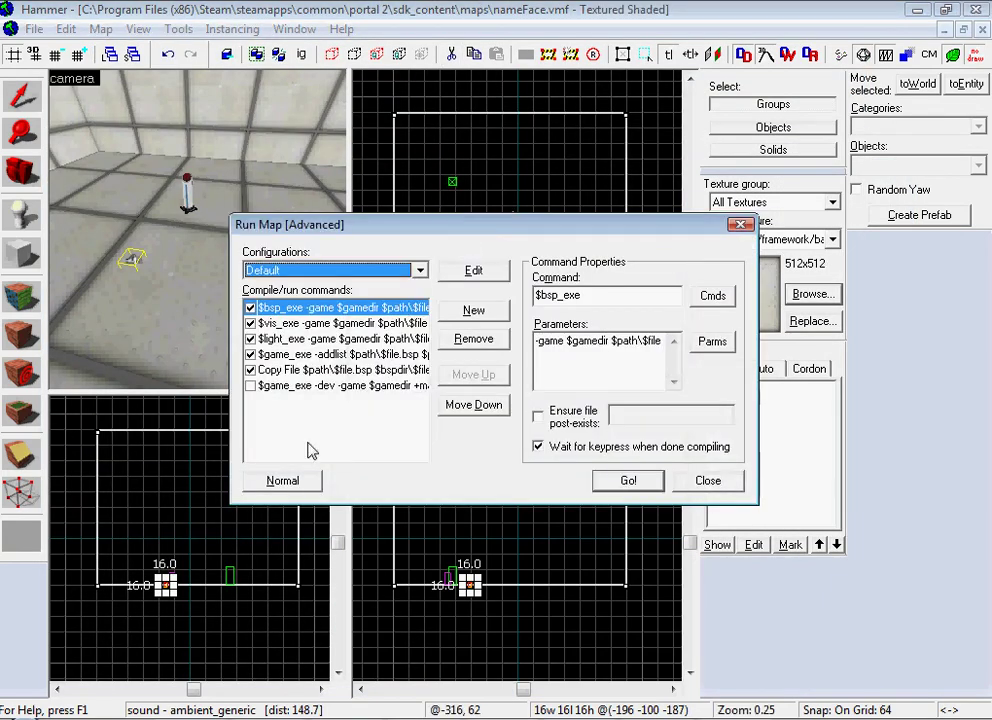
{"action": "left_click", "coordinate": [628, 481]}
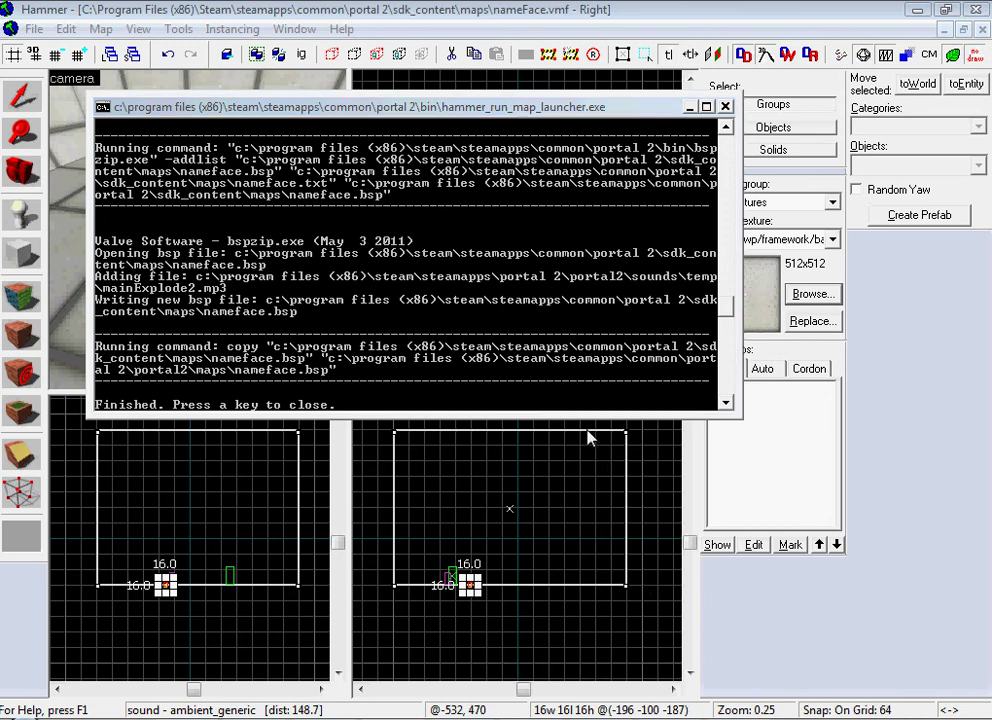
Step: Switch back from the compile console to the nameFace map in Hammer and deselect the ambient_generic sound entity
{"action": "key", "text": "alt+Tab"}
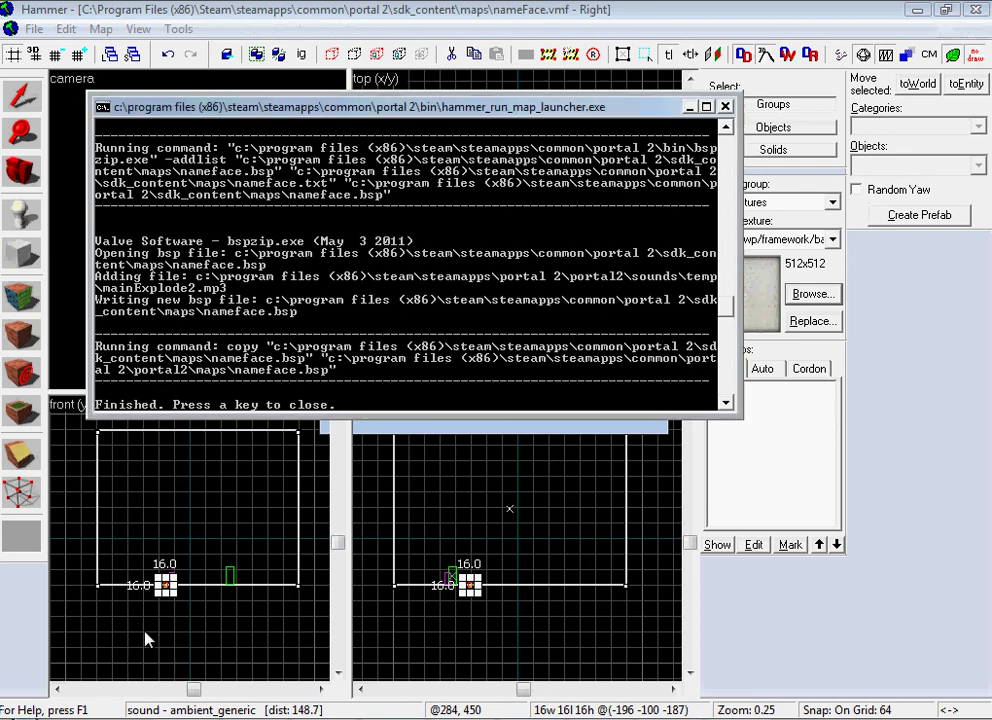
{"action": "left_click", "coordinate": [467, 8]}
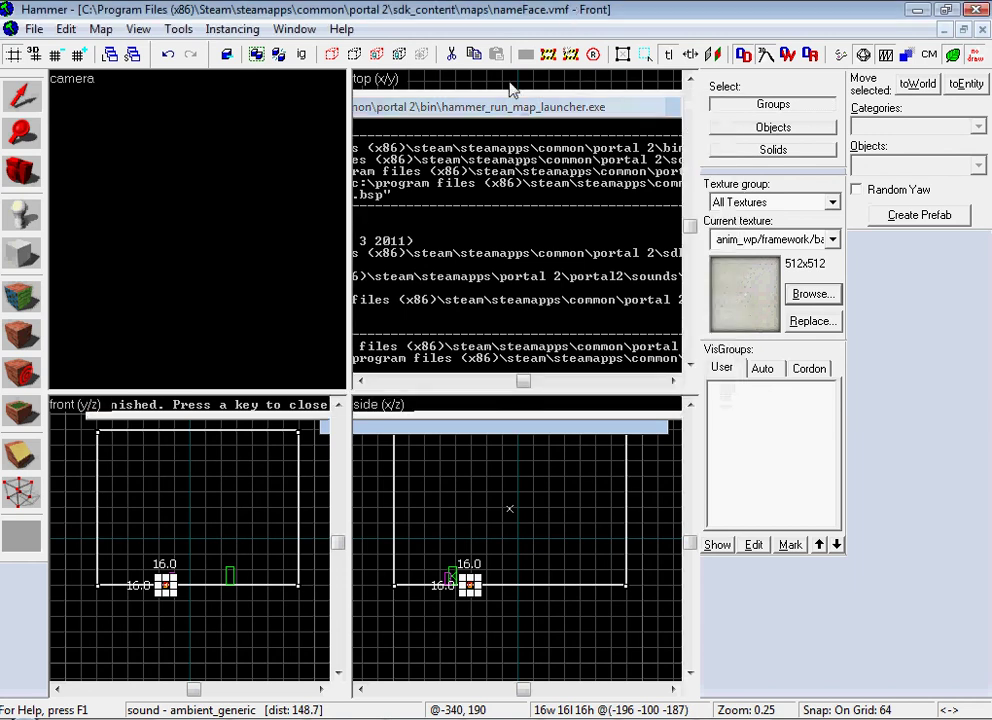
{"action": "left_click", "coordinate": [270, 318]}
{"action": "left_click", "coordinate": [376, 244]}
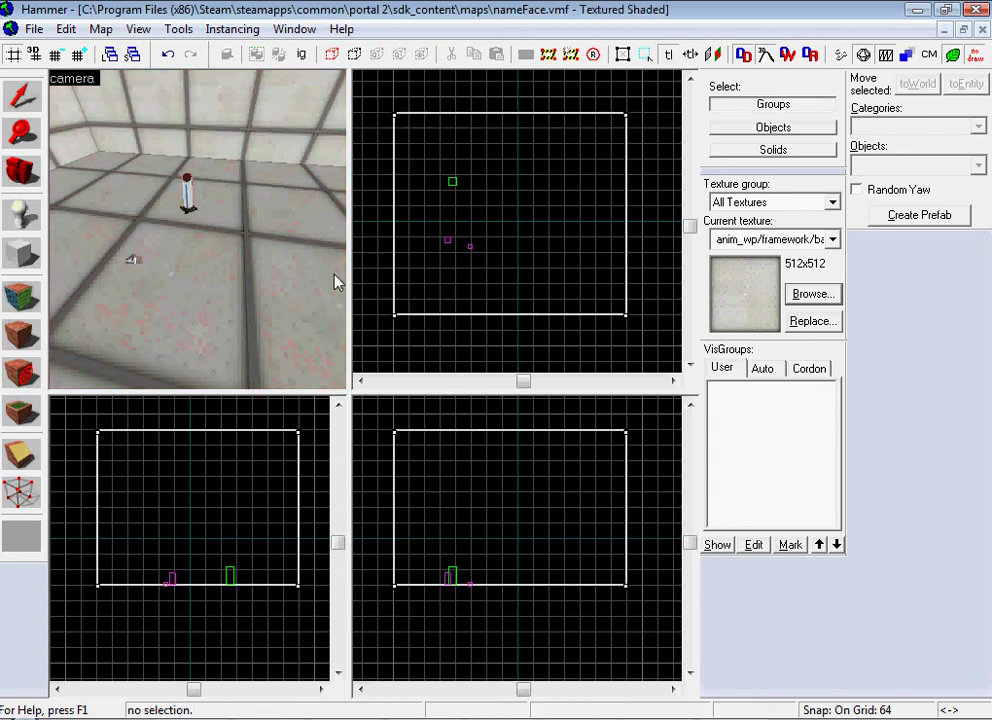
{"action": "key", "text": "z"}
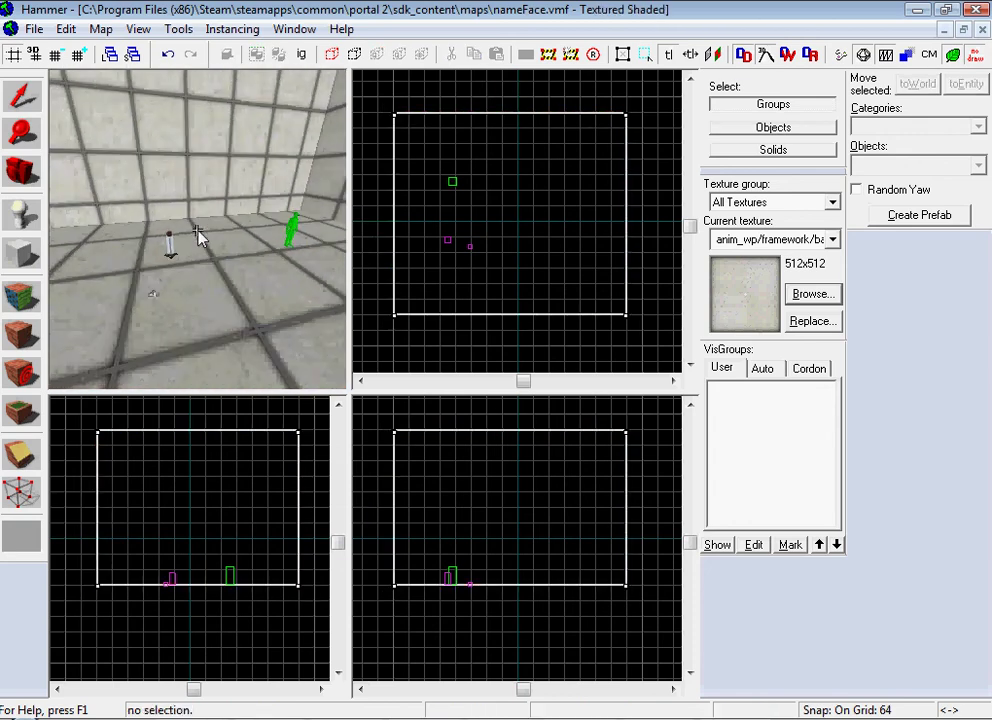